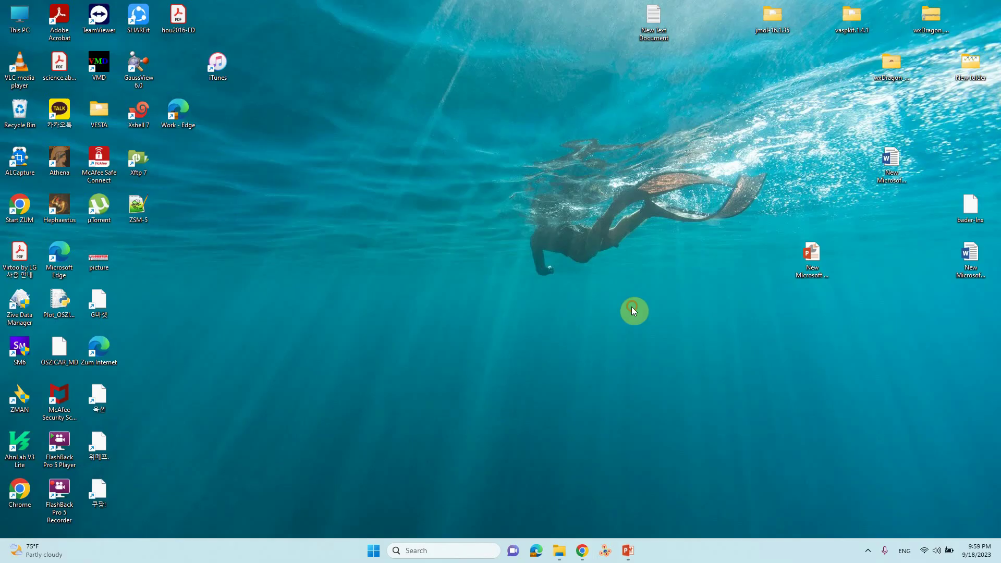
Return to the Chrome tab showing Basis Set Exchange from the taskbar.
left_click(583, 551)
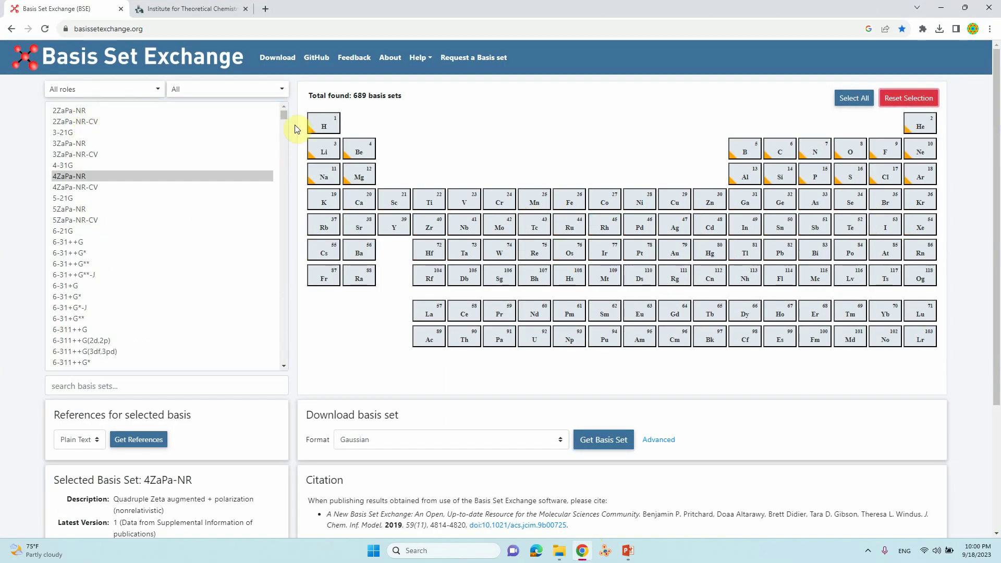
Confirm Gaussian as the Basis Set Exchange download format.
left_click(284, 115)
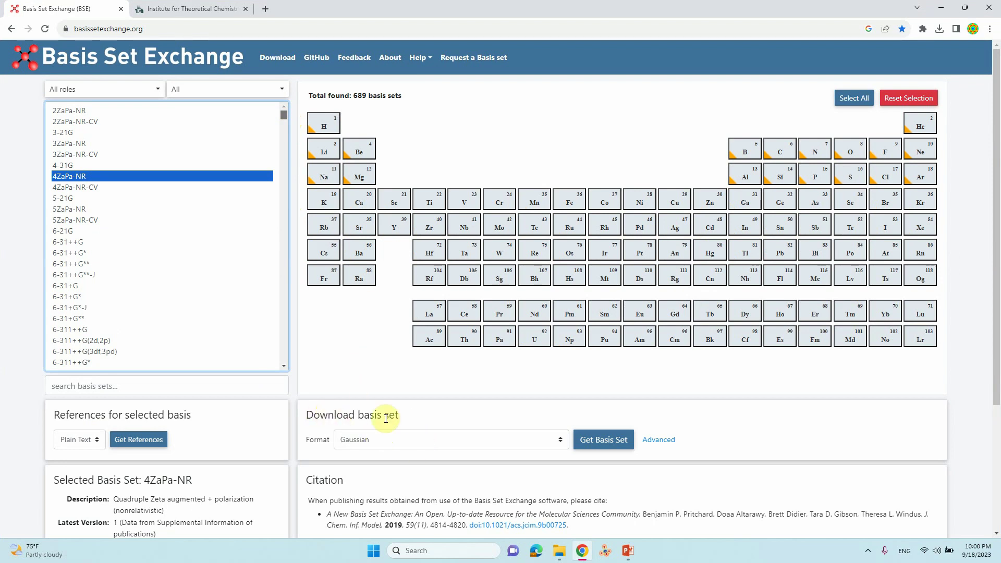
left_click(383, 442)
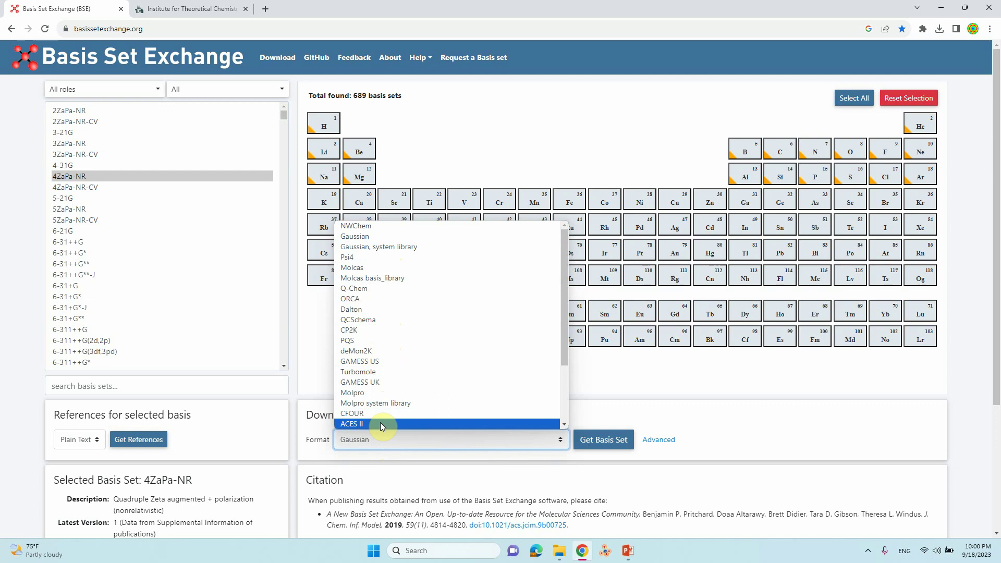
left_click(366, 238)
left_click(727, 437)
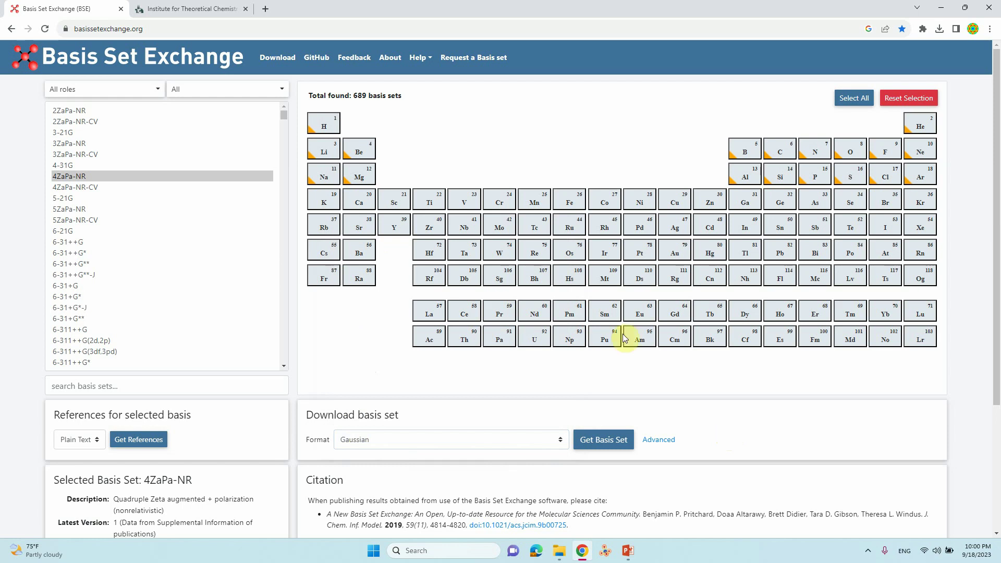
Scroll the basis-set list and select 6-31G*.
left_click(283, 120)
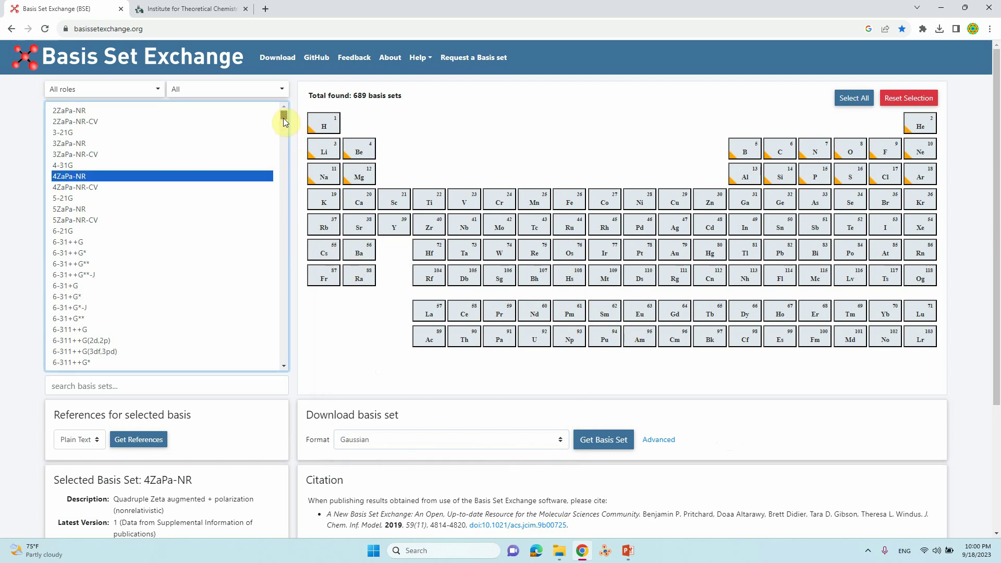
scroll(78, 274, "down", 1)
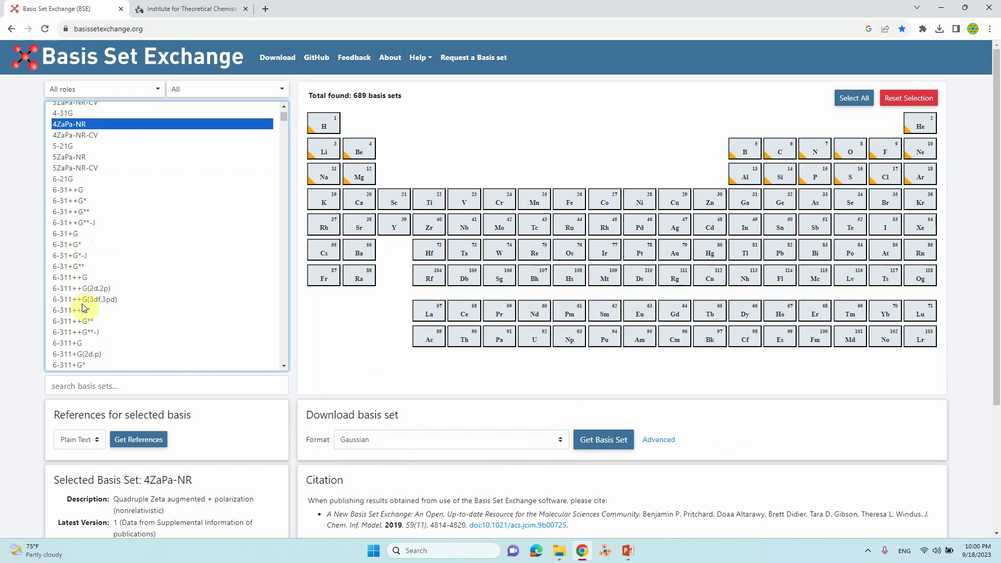
scroll(81, 308, "down", 2)
scroll(79, 348, "down", 2)
left_click(67, 342)
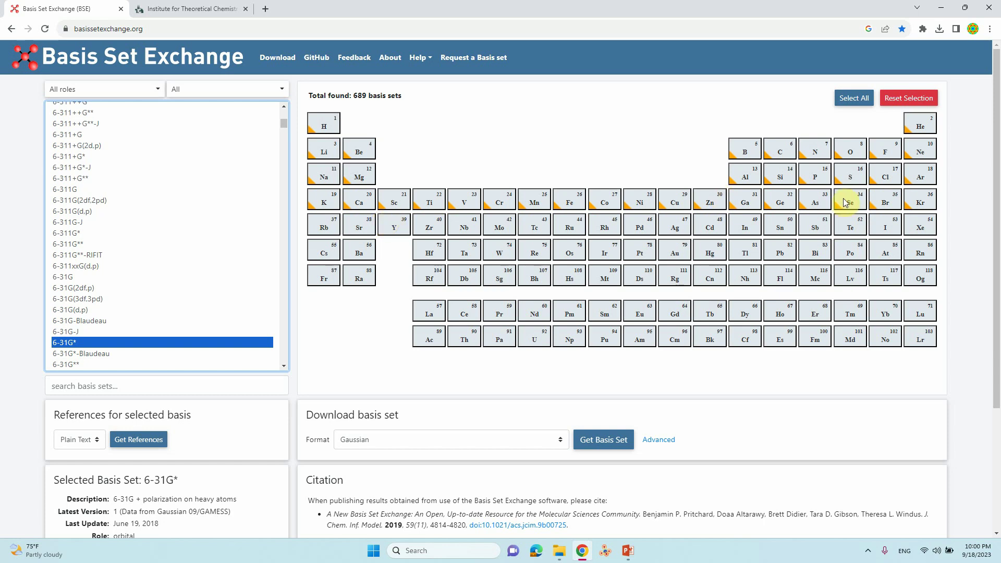
Select carbon, preview its 6-31G* Gaussian basis text in an enlarged popup, then close it.
left_click(781, 152)
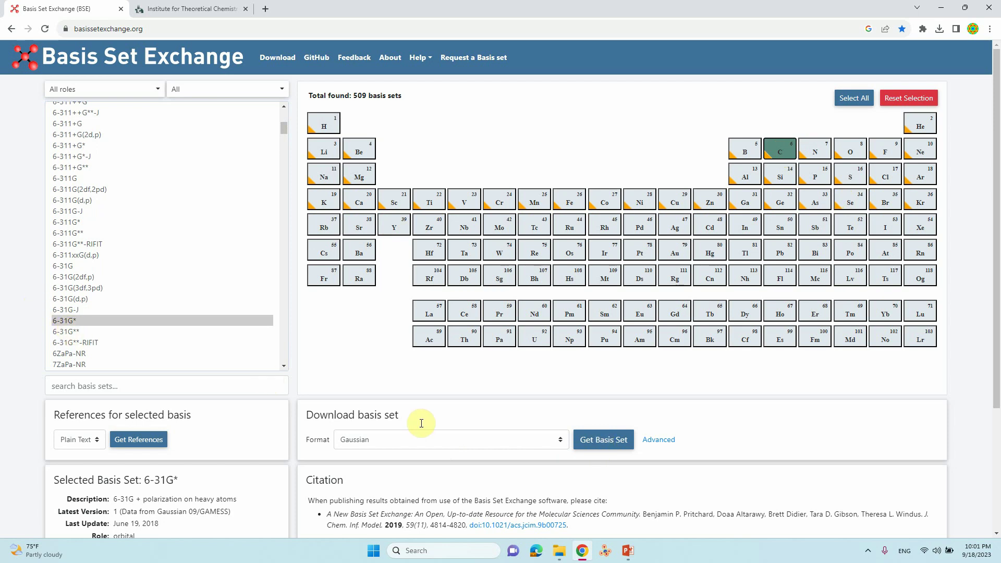
left_click(600, 442)
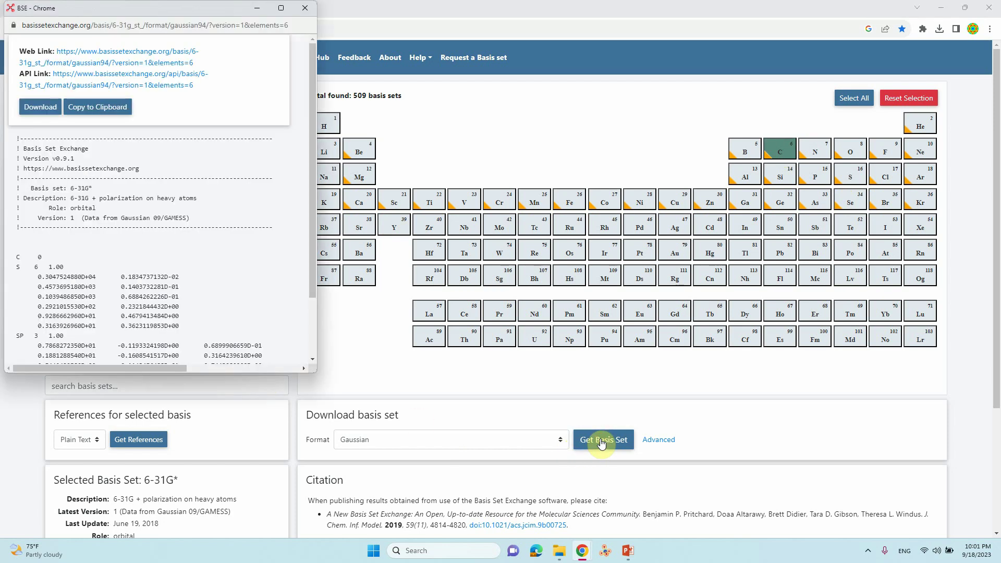
left_click_drag(315, 373, 732, 495)
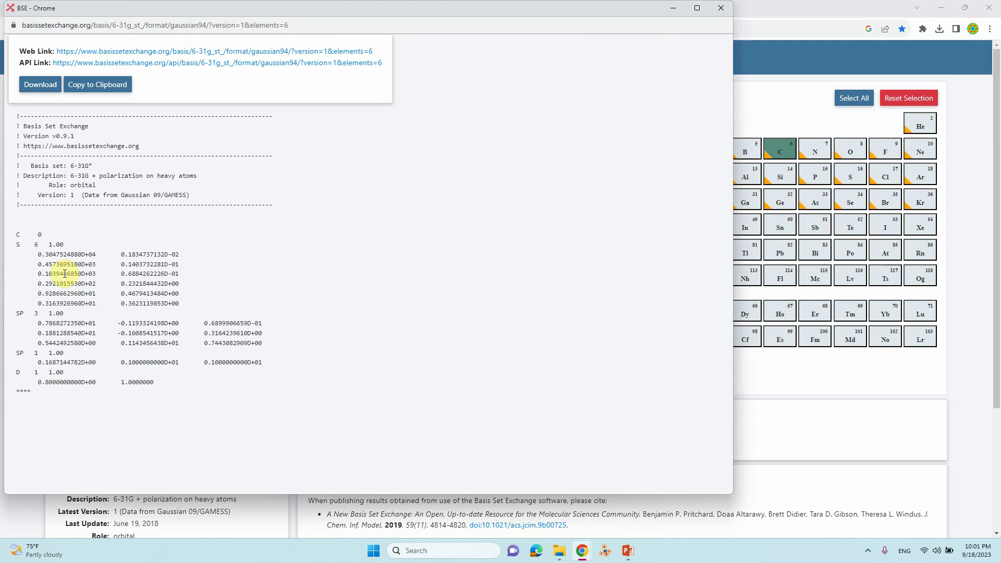
left_click(721, 7)
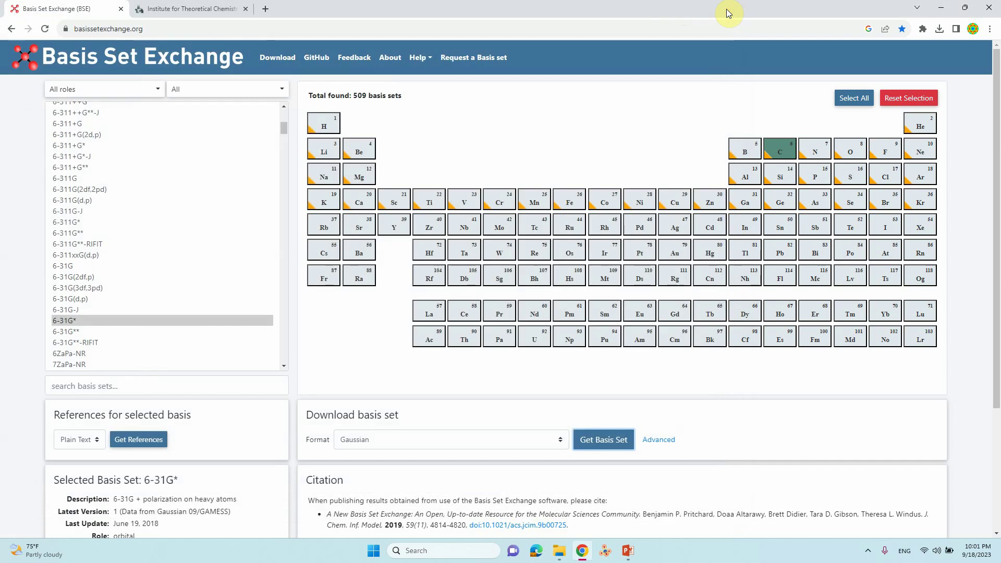
Add hydrogen and review the generated H and C 6-31G* basis blocks.
left_click(323, 124)
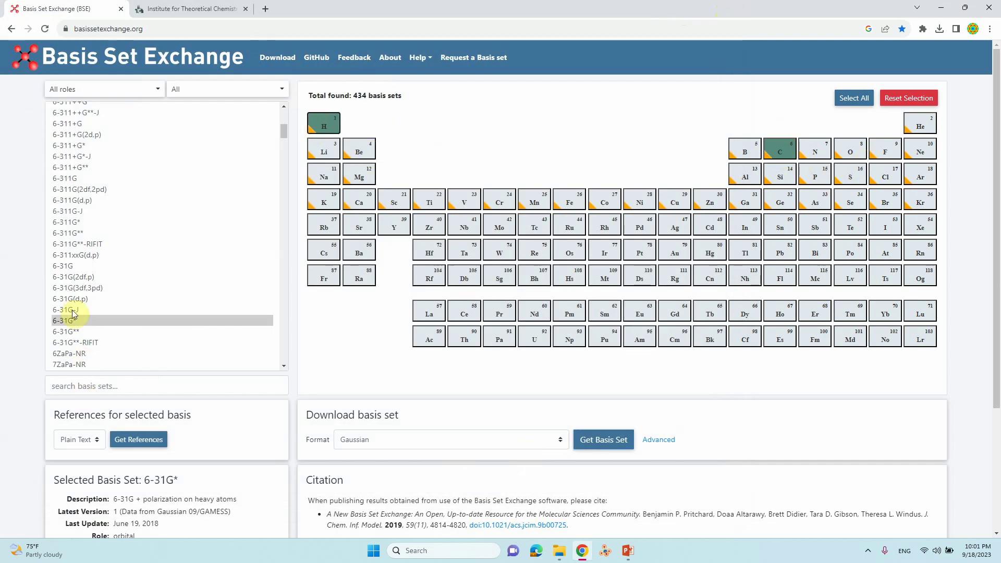
left_click(610, 443)
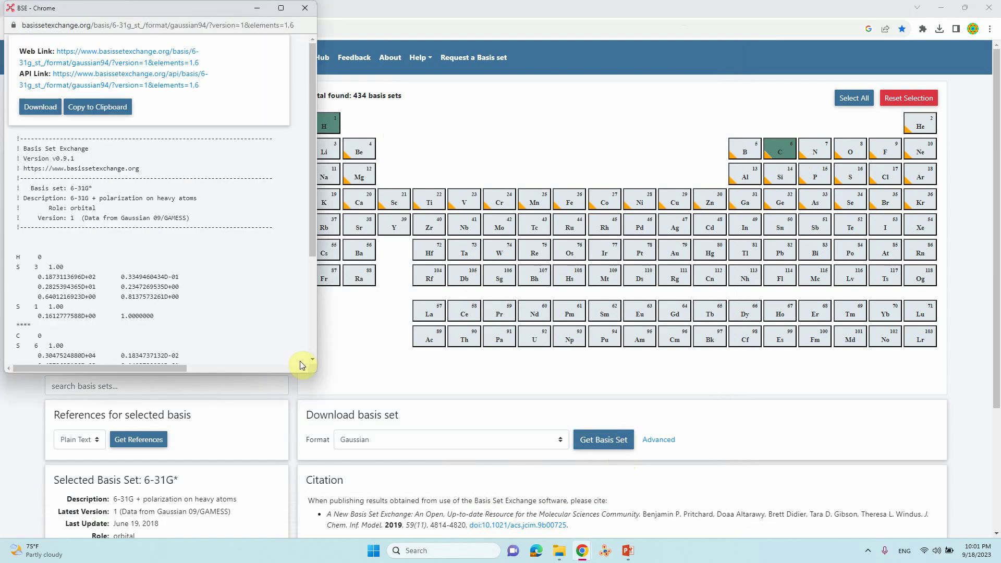
left_click_drag(315, 371, 728, 525)
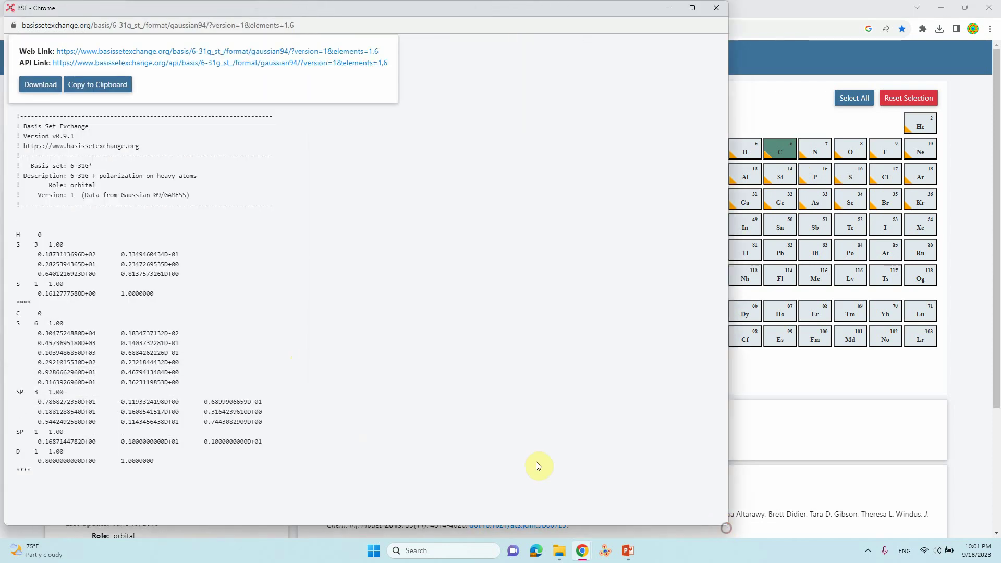
left_click_drag(15, 234, 87, 296)
left_click_drag(16, 314, 109, 442)
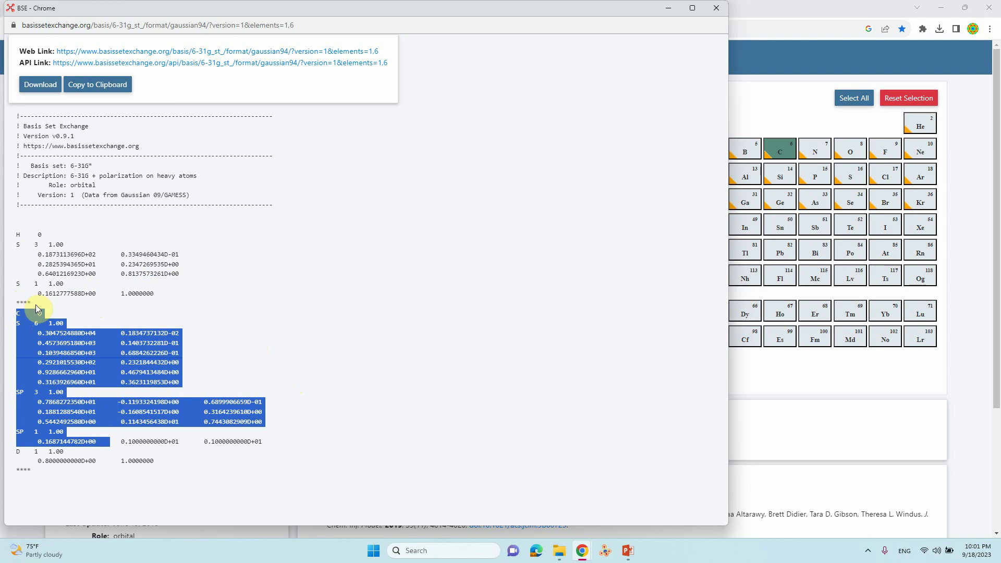
left_click(268, 305)
Download the H and C basis as 6-31g_st_1 (1).gbs and locate it in Downloads.
left_click(39, 85)
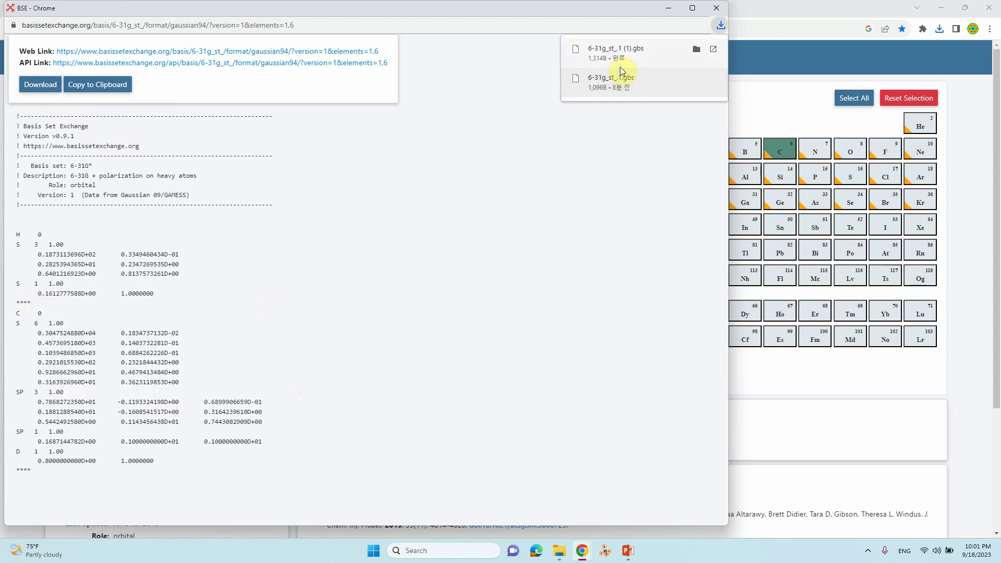
left_click(621, 49)
left_click(692, 50)
left_click(720, 26)
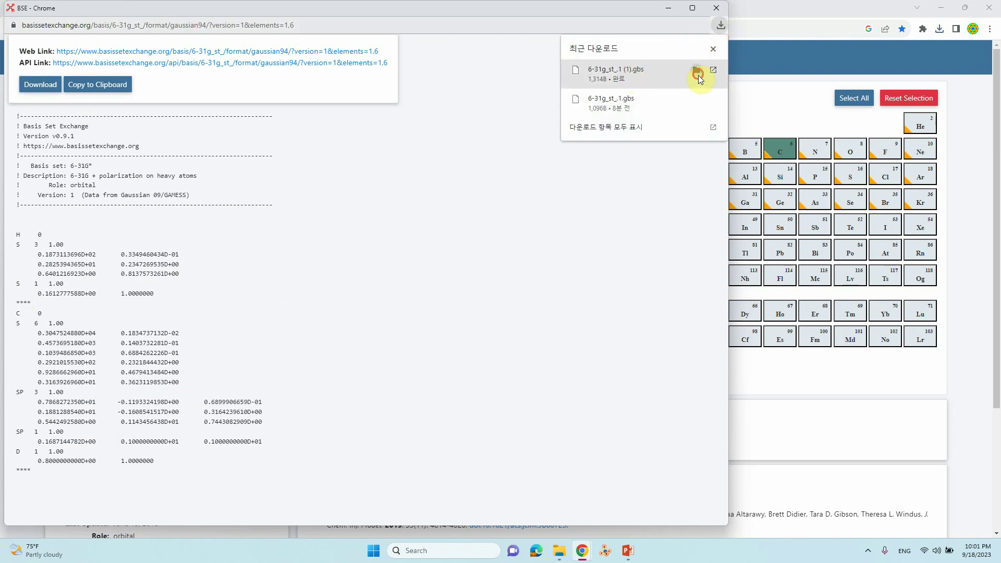
left_click(698, 72)
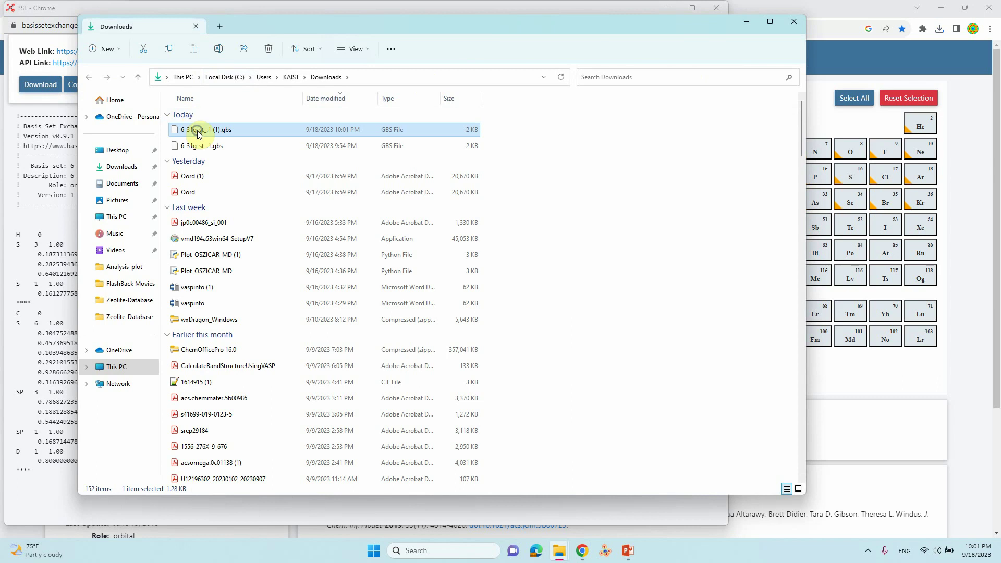
right_click(198, 132)
Open 6-31g_st_1 (1).gbs in Notepad++, look over its H and C blocks, then minimize it.
mouse_move(244, 165)
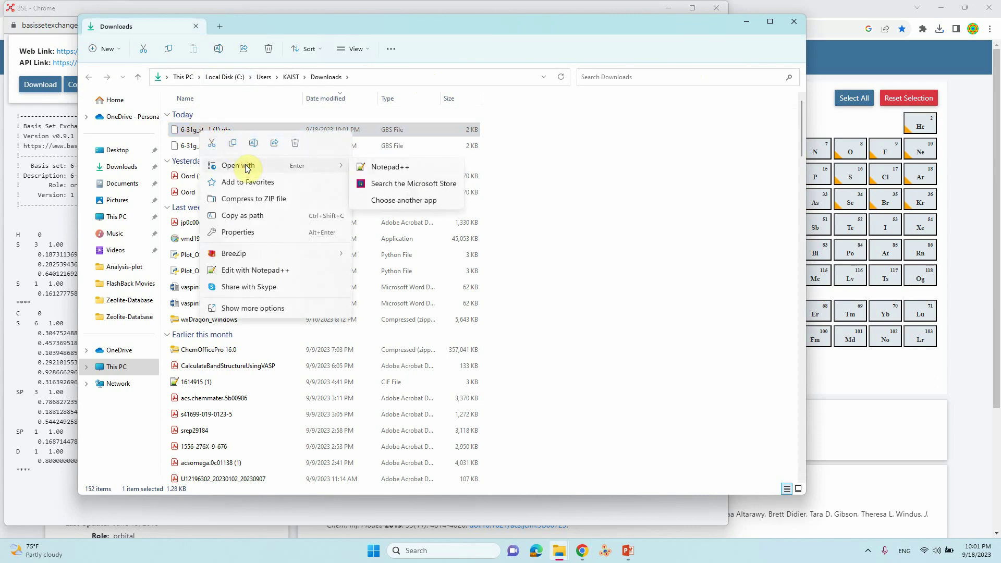
left_click(411, 172)
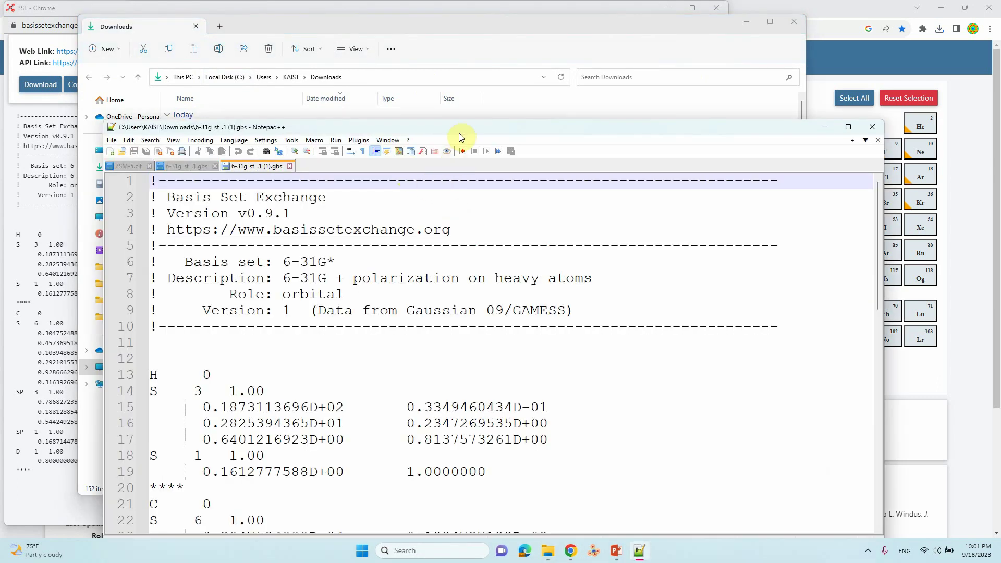
scroll(393, 249, "down", 6)
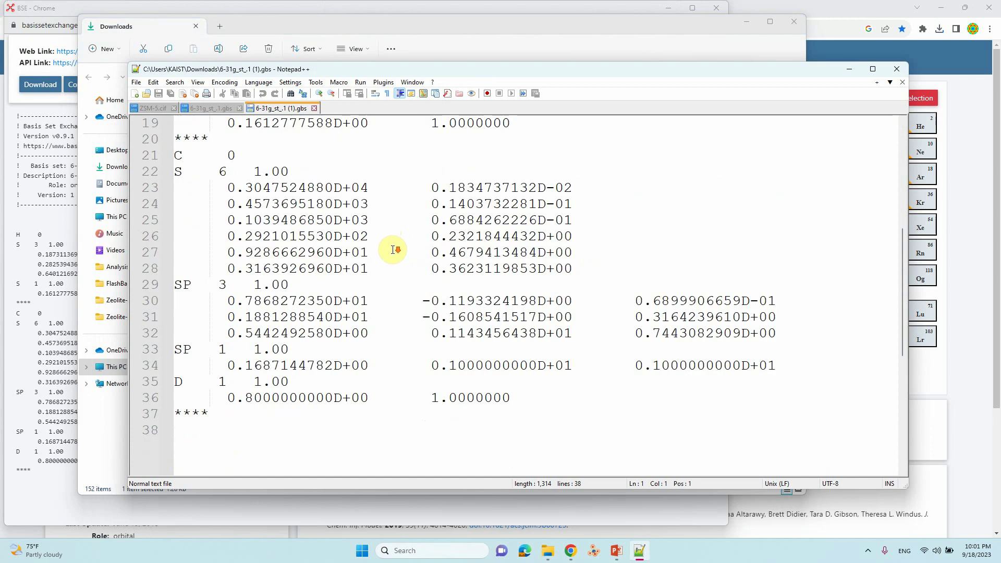
scroll(394, 248, "up", 4)
left_click_drag(177, 220, 433, 465)
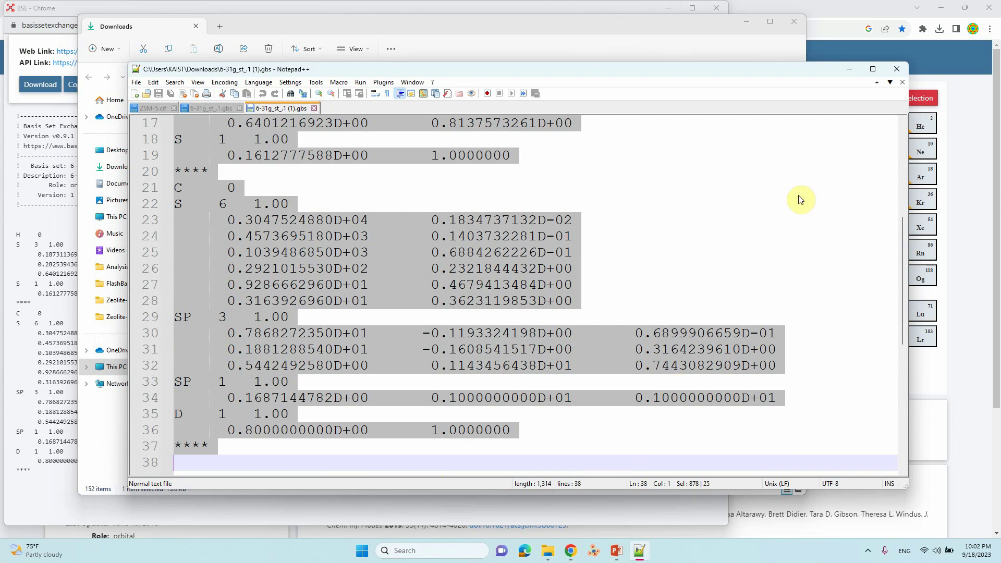
left_click(849, 69)
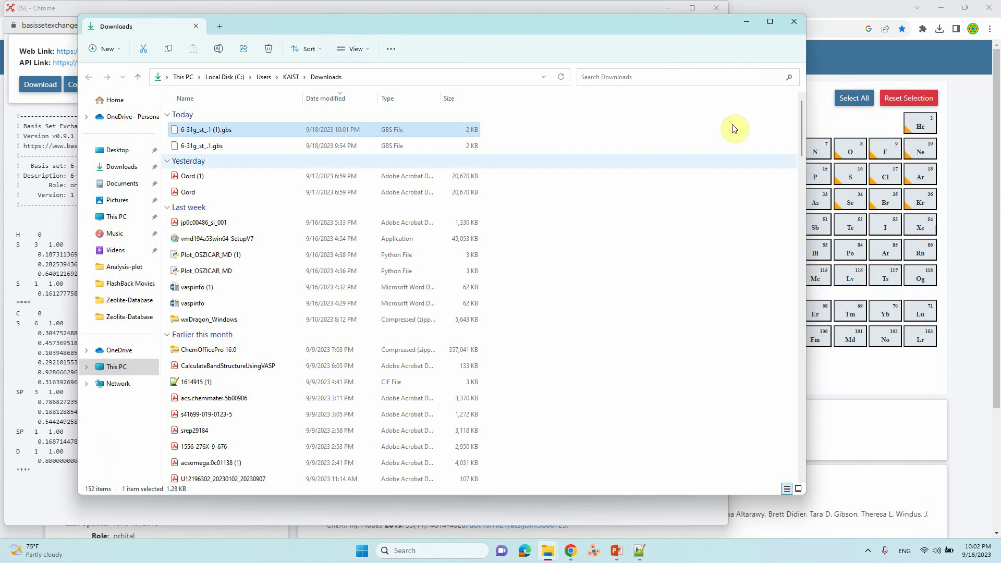
left_click(743, 22)
Close the old basis-text window, search 'LAN' and choose LANL2DZ.
left_click(715, 14)
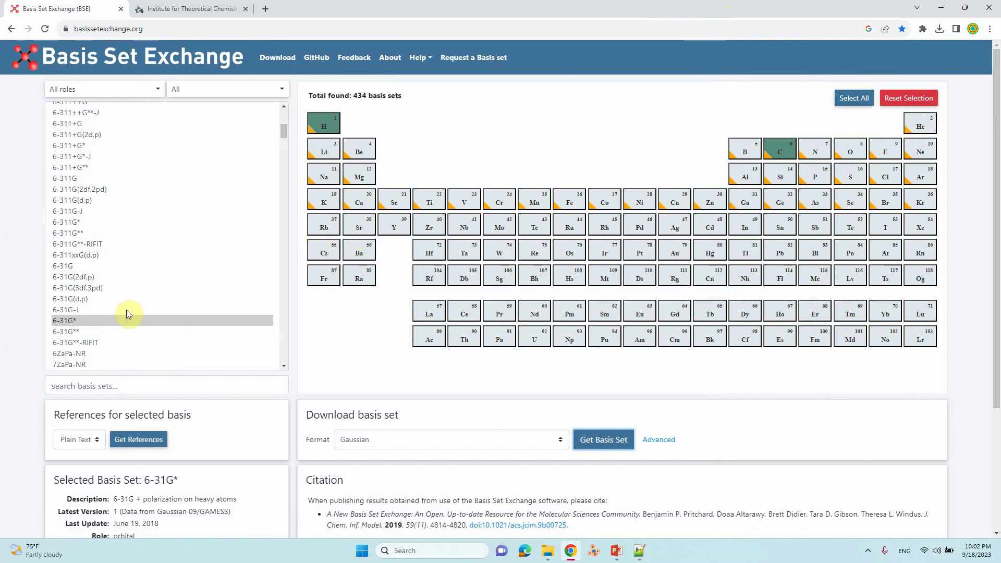
scroll(115, 287, "down", 5)
scroll(116, 289, "down", 20)
scroll(128, 282, "down", 5)
left_click(92, 387)
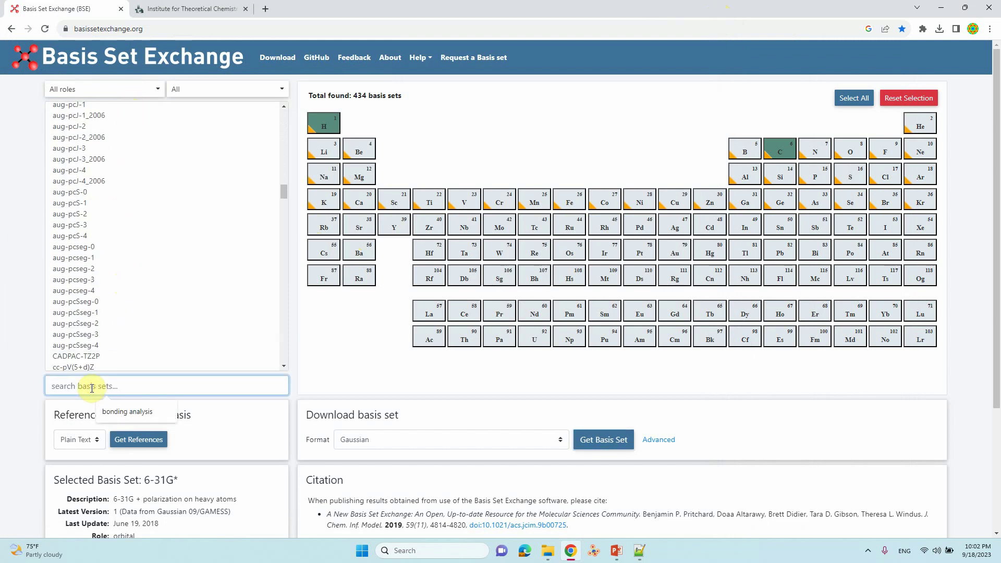
type("LANL")
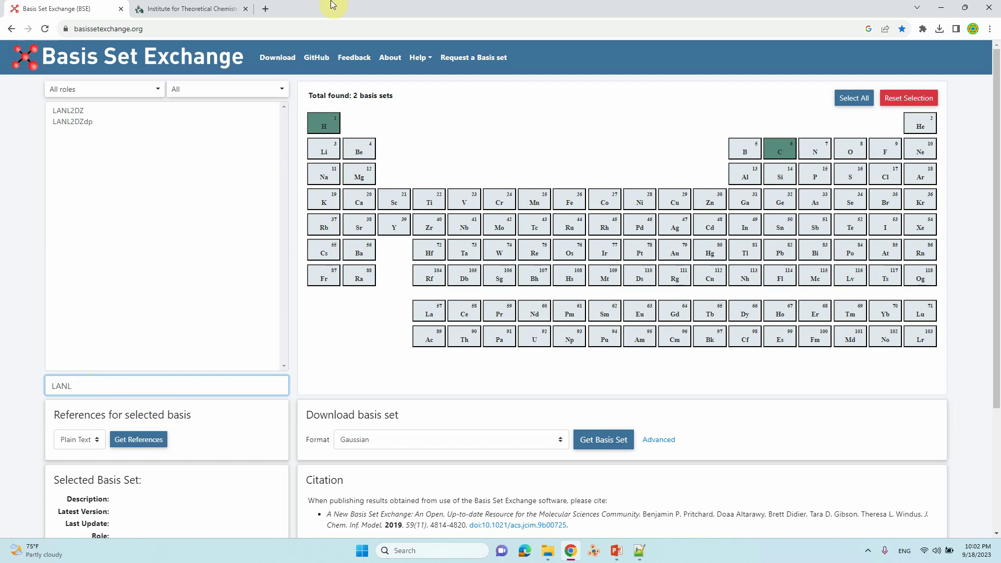
left_click(69, 111)
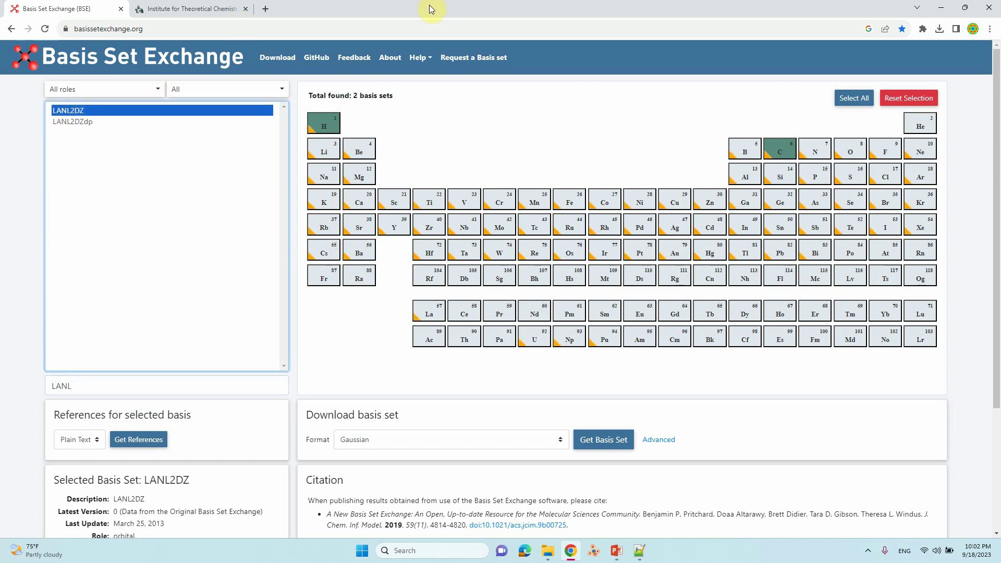
Deselect carbon and hydrogen so ruthenium is the only selected element.
left_click(780, 152)
left_click(325, 125)
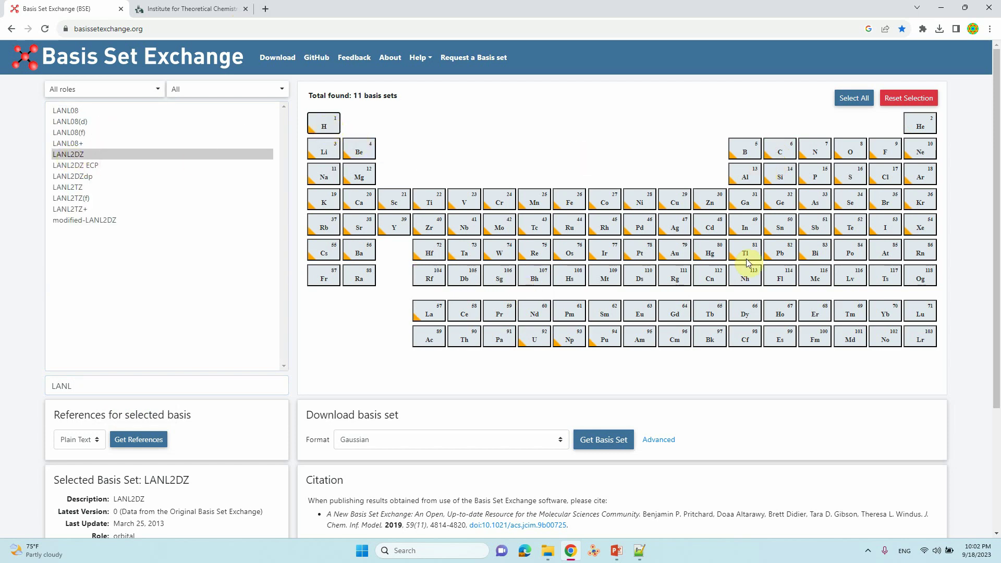
left_click(567, 225)
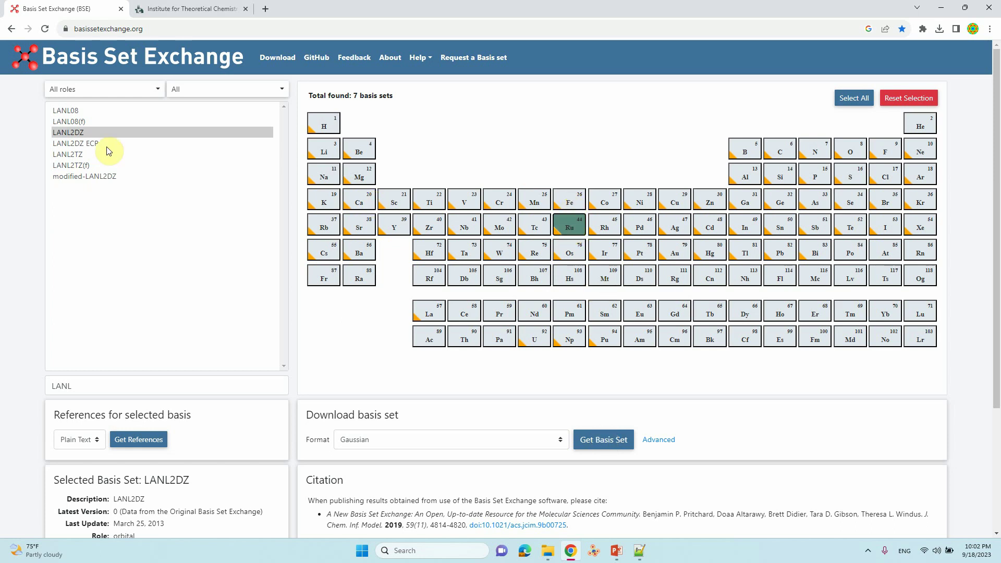
left_click(602, 442)
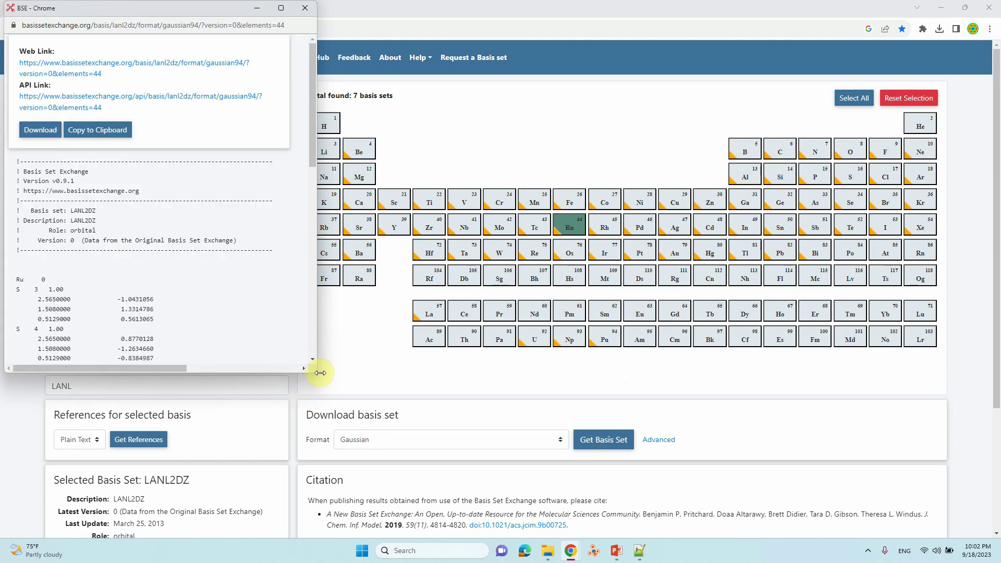
left_click_drag(315, 372, 713, 495)
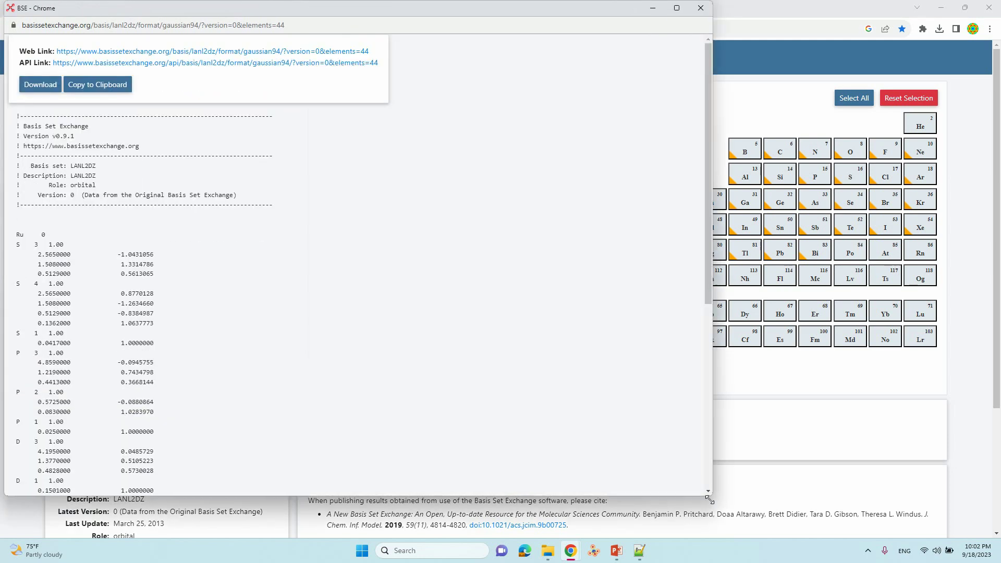
scroll(241, 296, "down", 3)
scroll(240, 298, "up", 3)
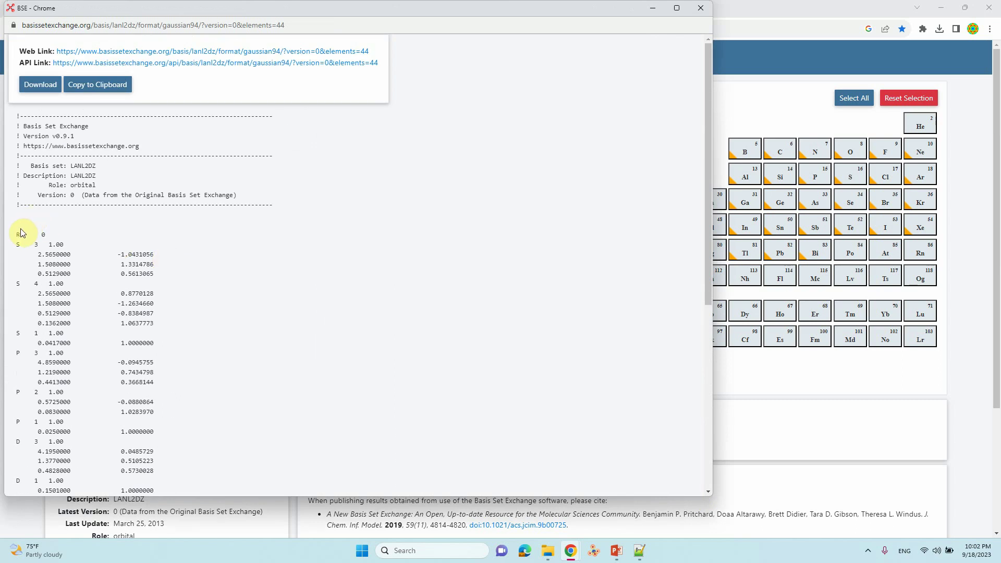
left_click_drag(17, 231, 194, 387)
scroll(188, 365, "down", 3)
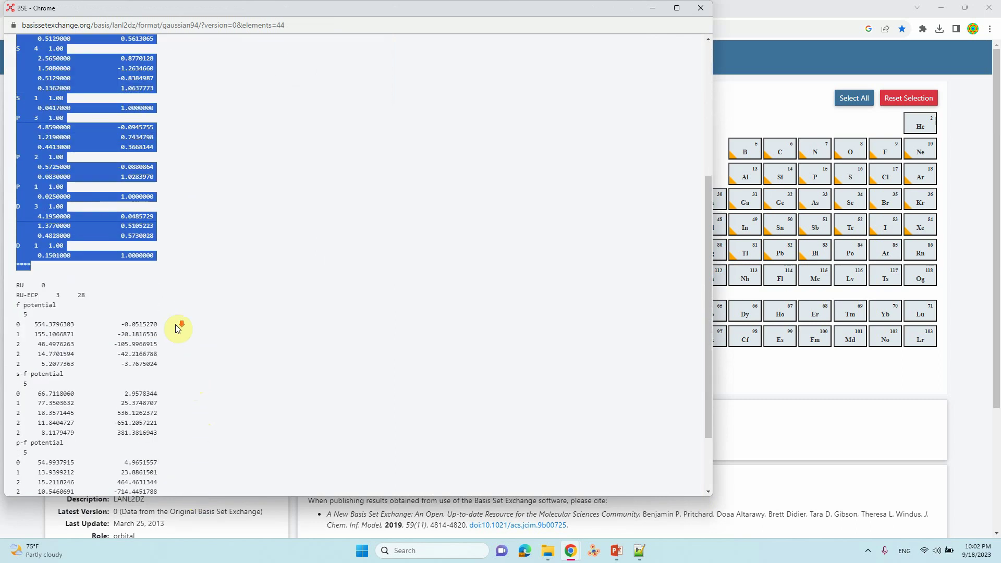
left_click_drag(20, 231, 173, 497)
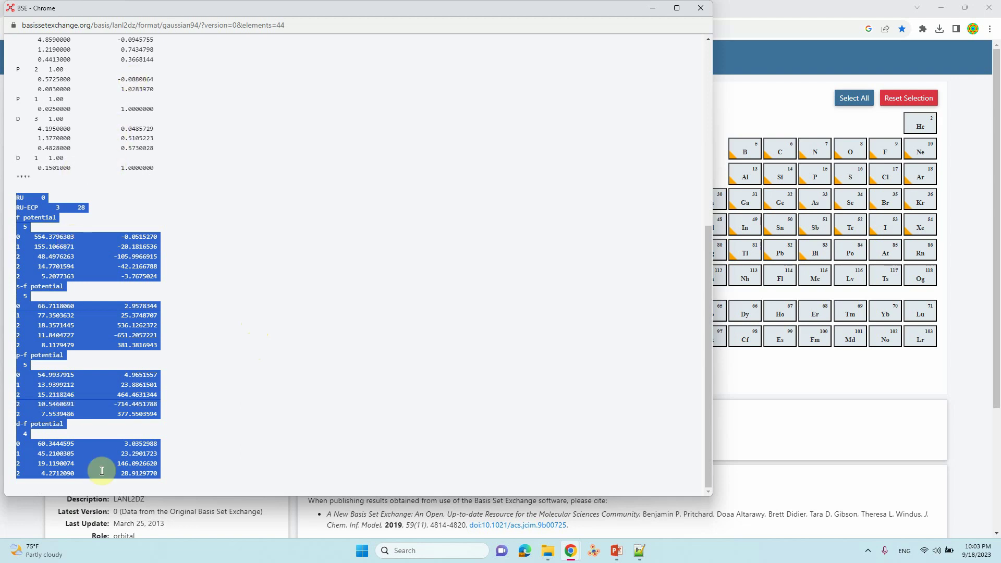
scroll(239, 351, "up", 6)
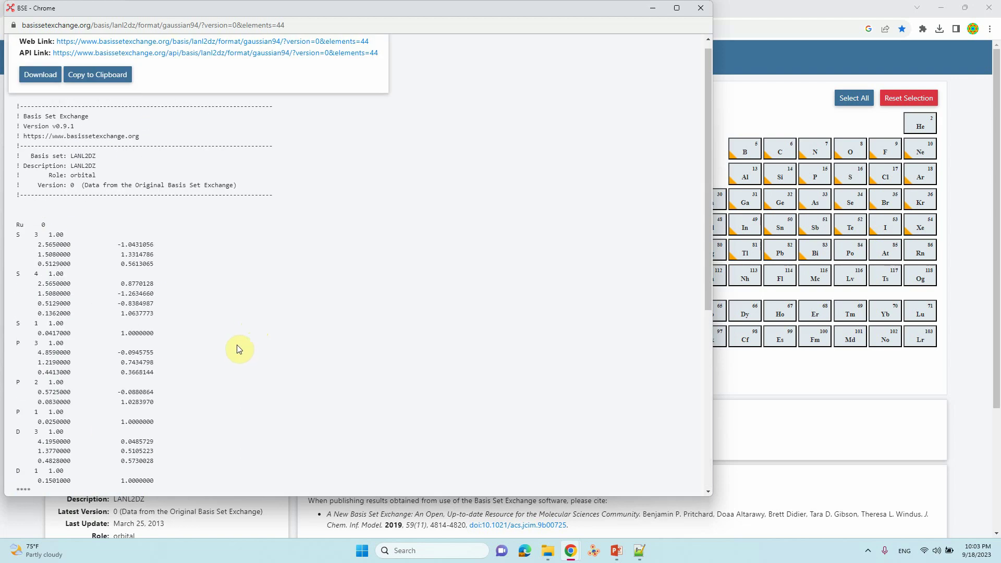
left_click(701, 9)
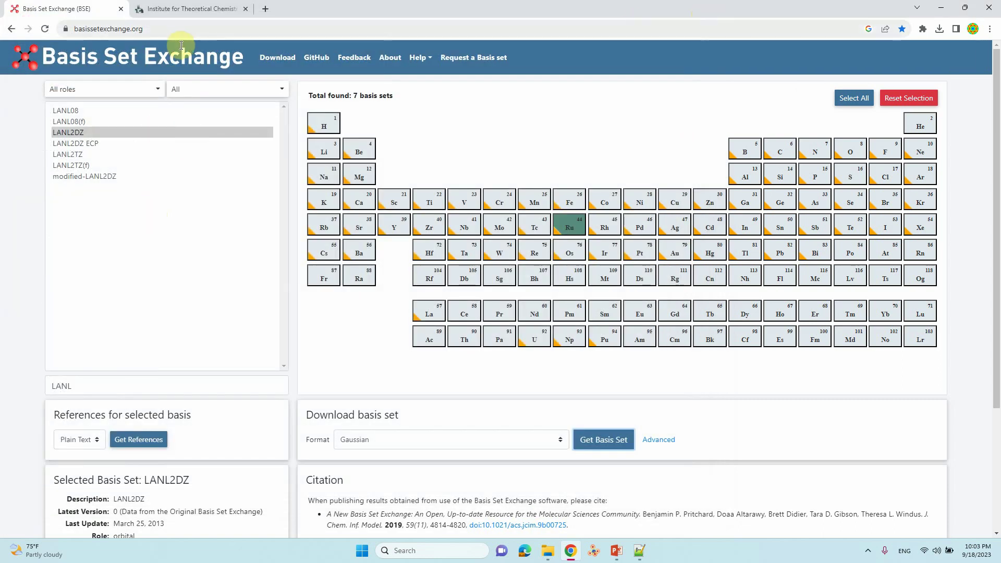
left_click(182, 8)
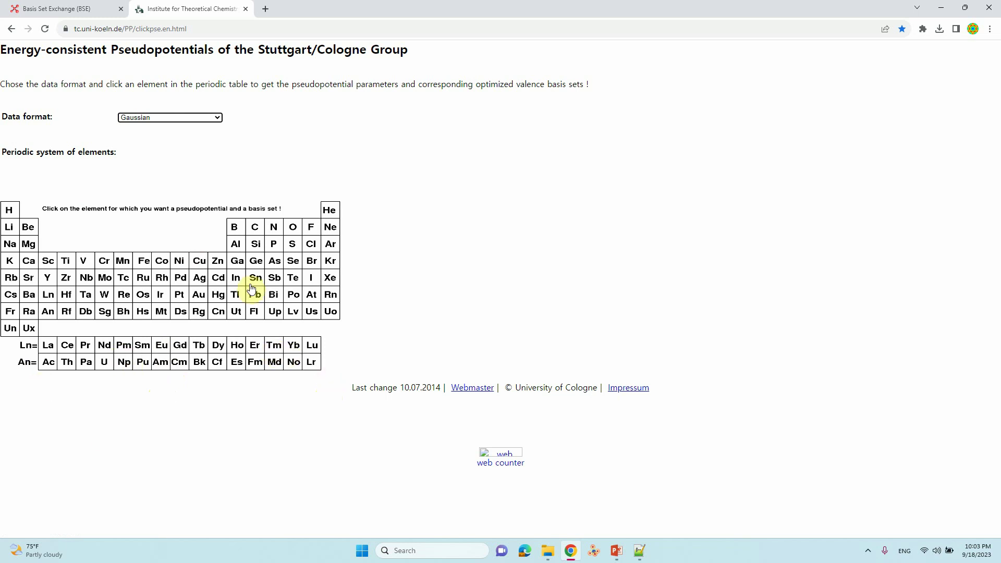
Keep Gaussian as the Stuttgart/Cologne data format and request the americium pseudopotentials.
left_click(218, 117)
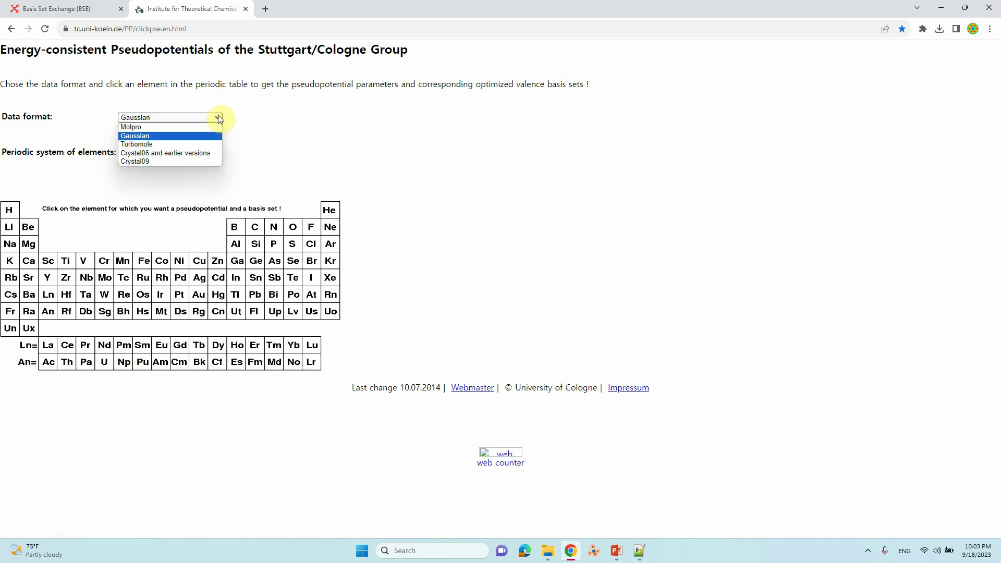
left_click(154, 128)
left_click(156, 119)
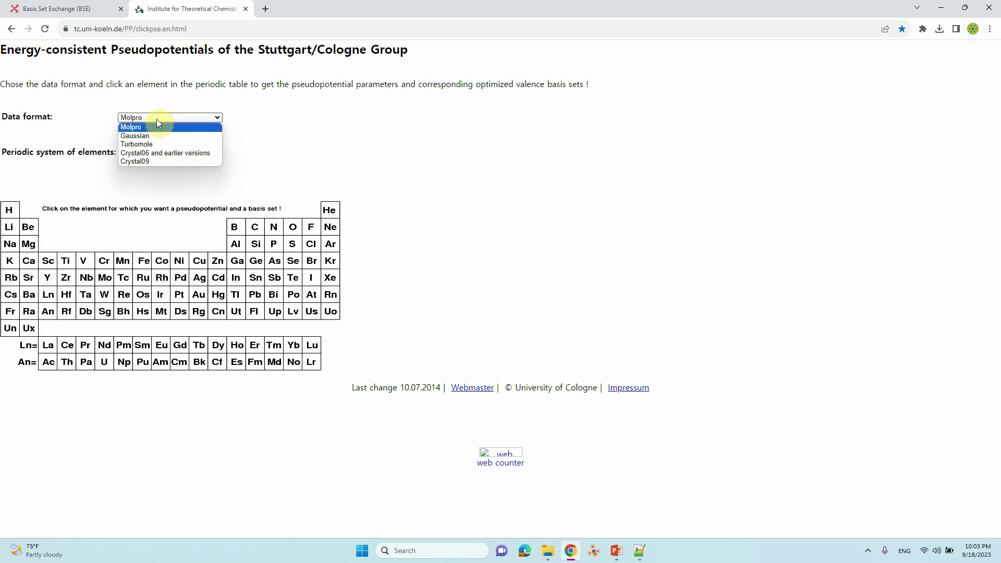
left_click(149, 136)
left_click(153, 118)
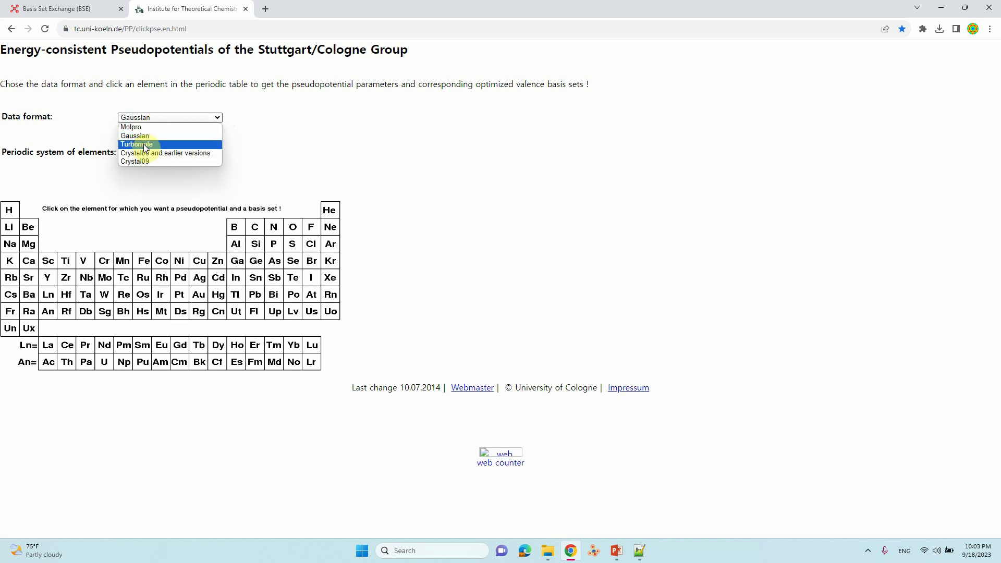
key("Down")
key("Down")
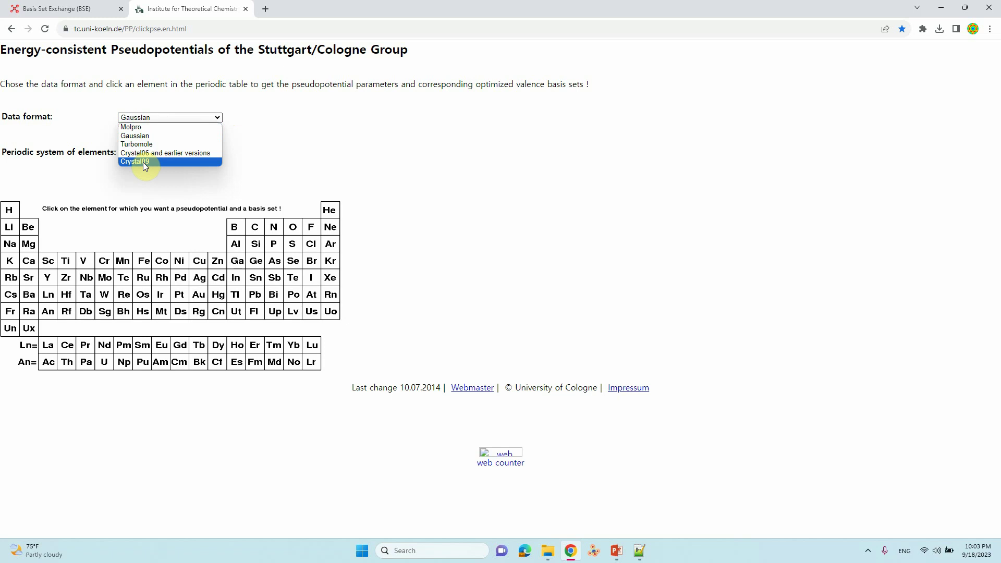
key("Up")
key("Up")
key("Up")
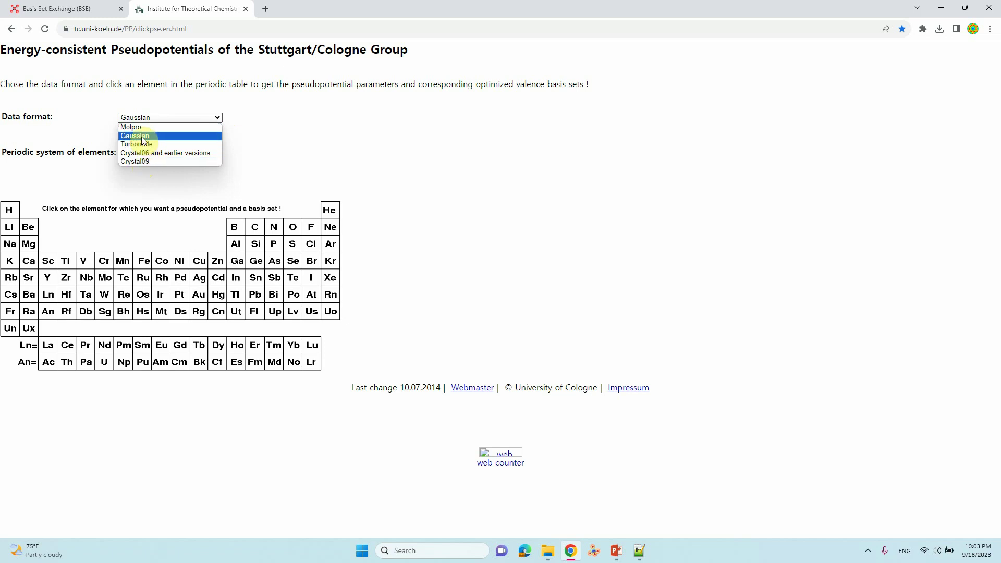
left_click(142, 138)
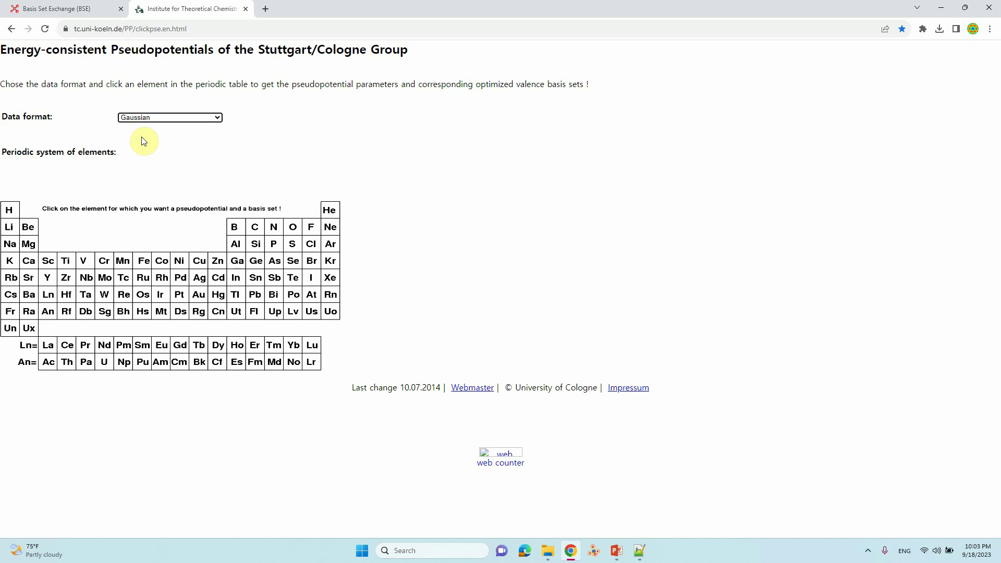
left_click(153, 153)
left_click(161, 363)
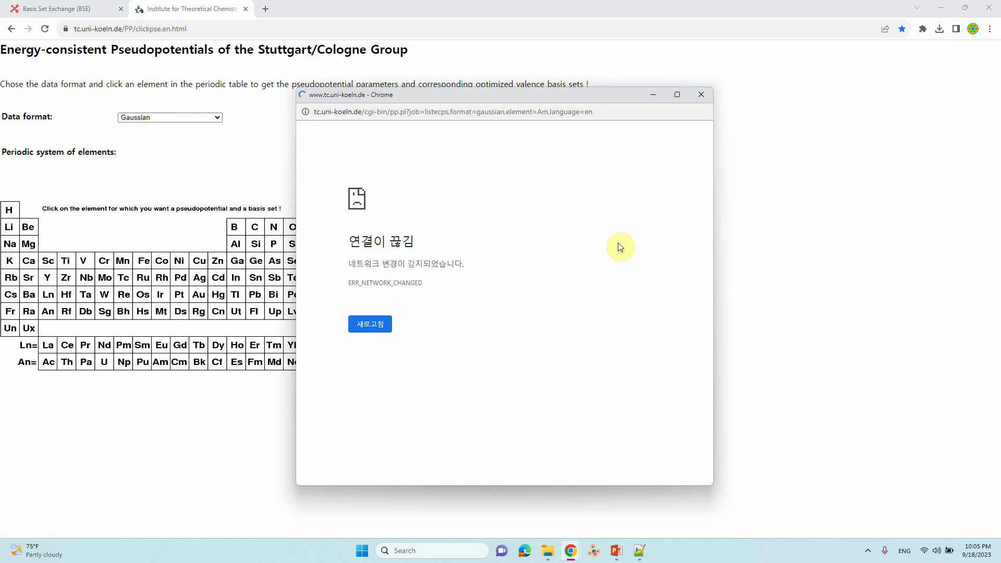
Reload the Am pseudopotential list and open ECP60MWB.
left_click(536, 112)
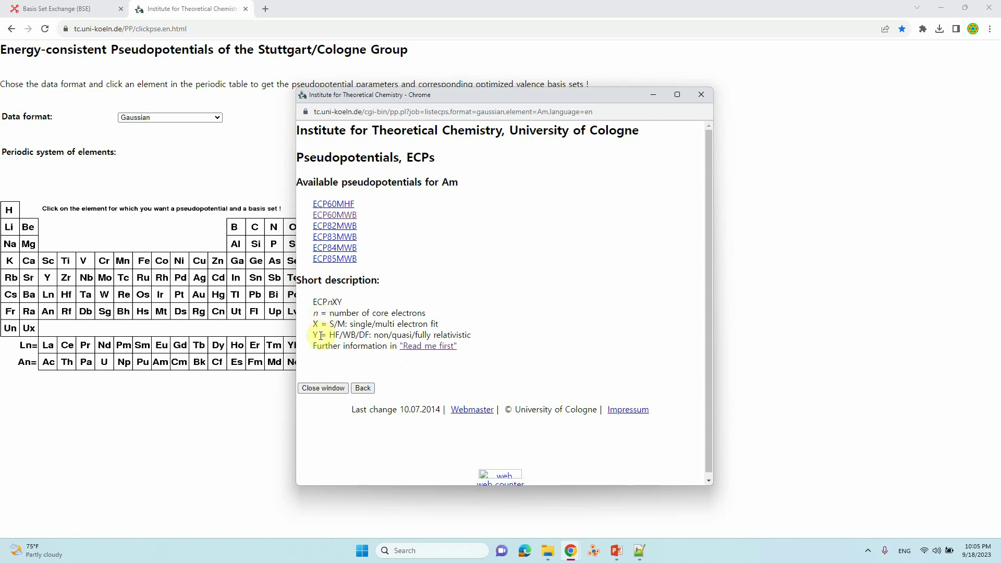
left_click(344, 218)
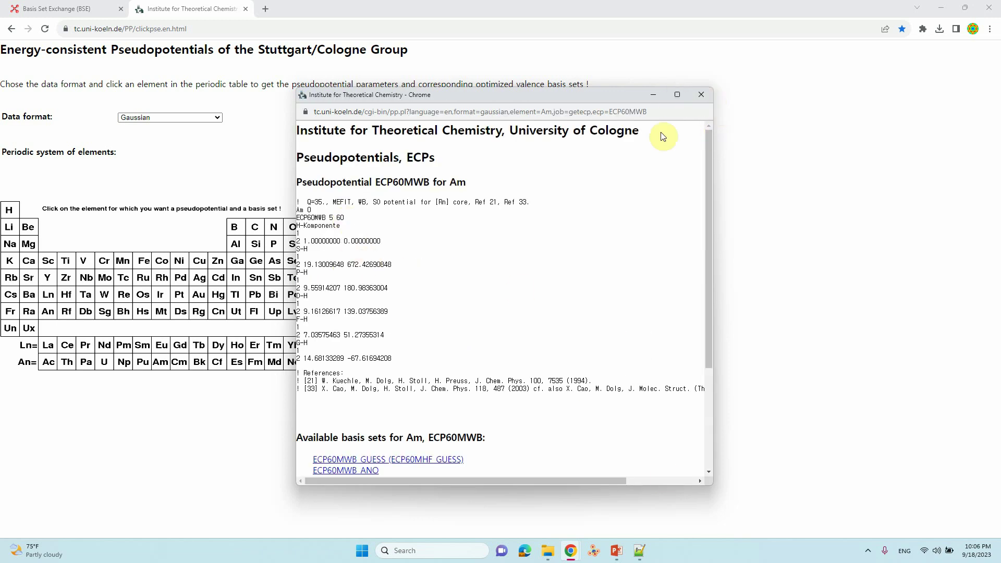
Enlarge the window, review the Am ECP60MWB parameter block, then open ECP60MWB_SEG.
left_click_drag(713, 488, 835, 503)
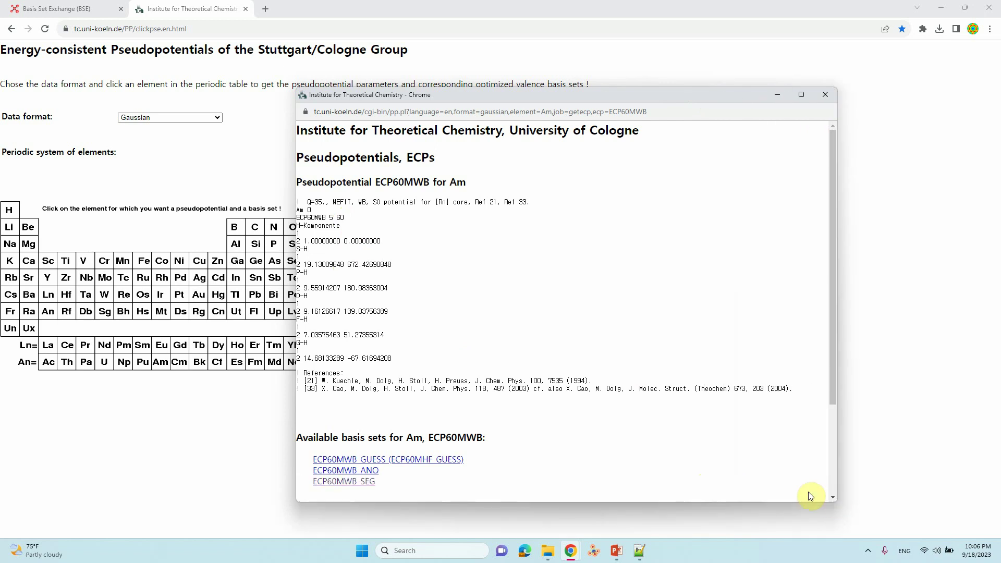
left_click_drag(297, 211, 417, 363)
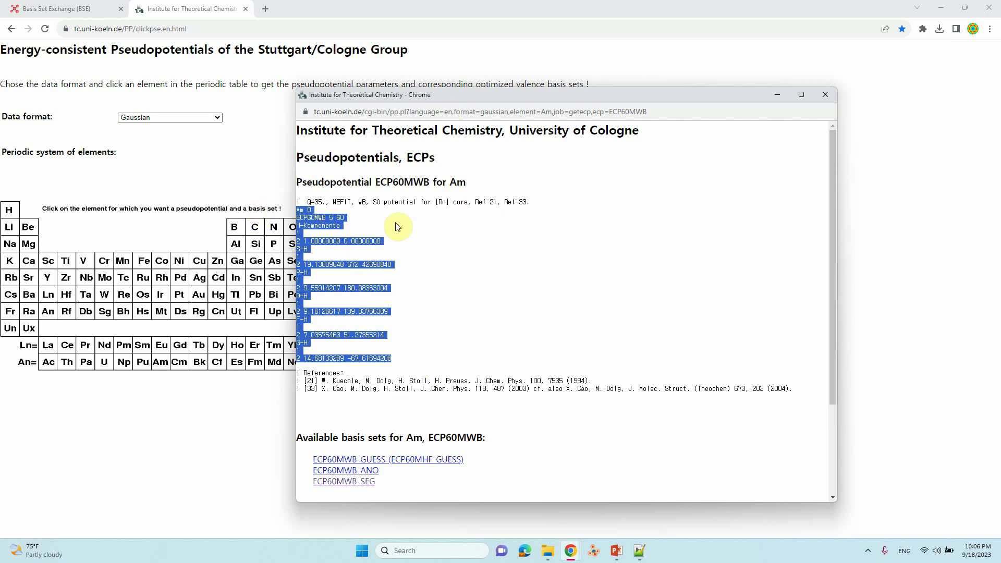
left_click(431, 322)
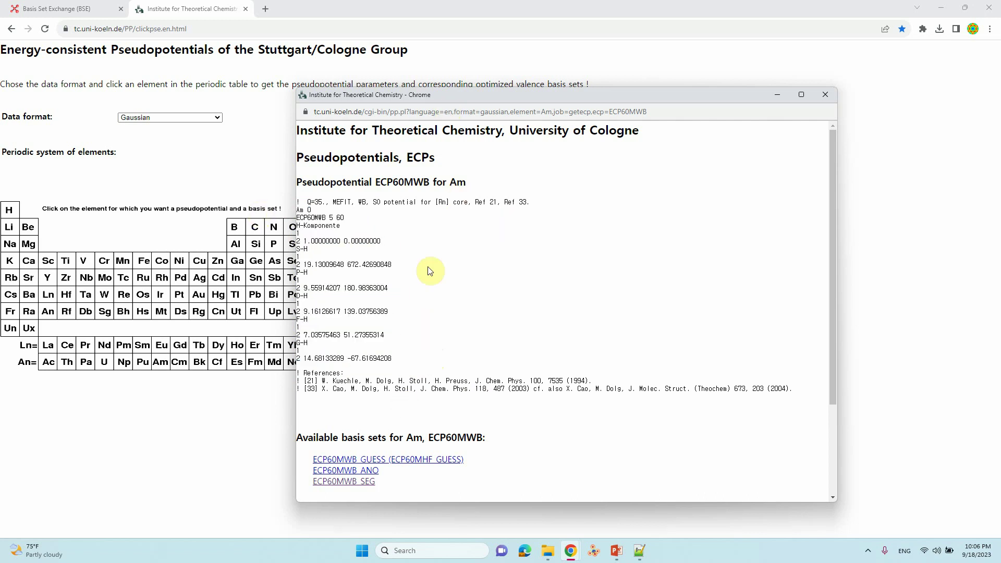
double_click(457, 182)
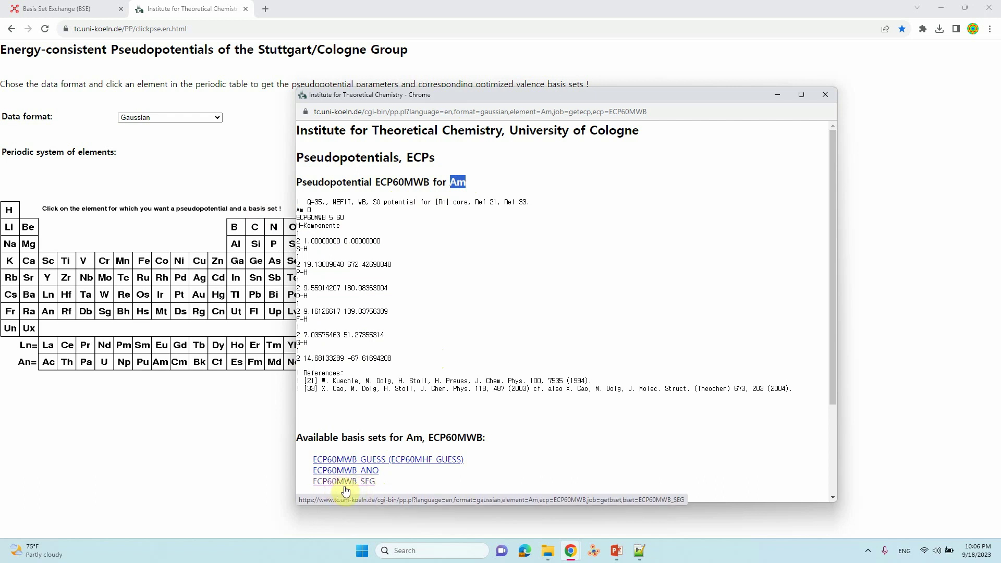
left_click(362, 485)
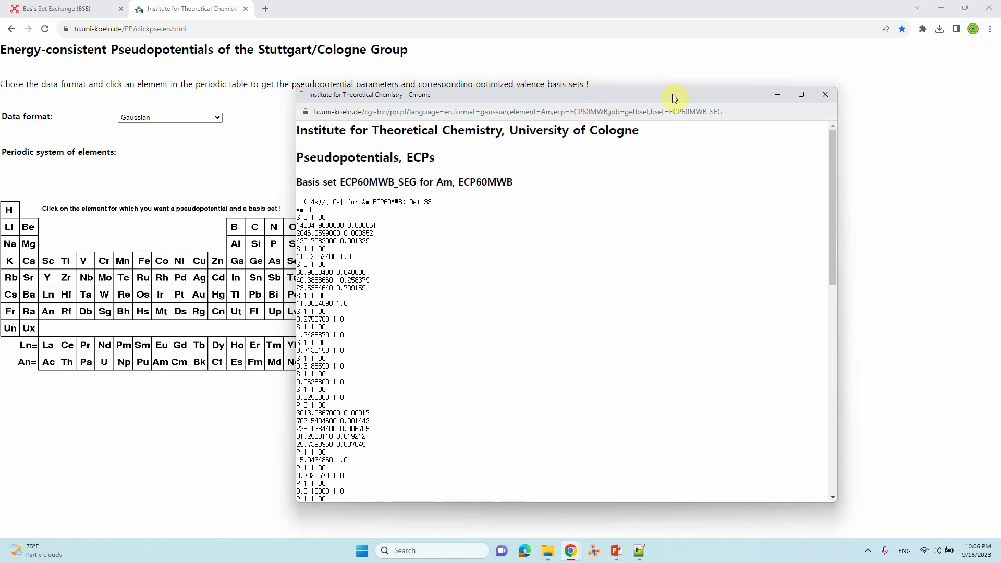
Maximize the Am ECP60MWB_SEG window at 110% zoom, select its basis data, then close it.
left_click(801, 95)
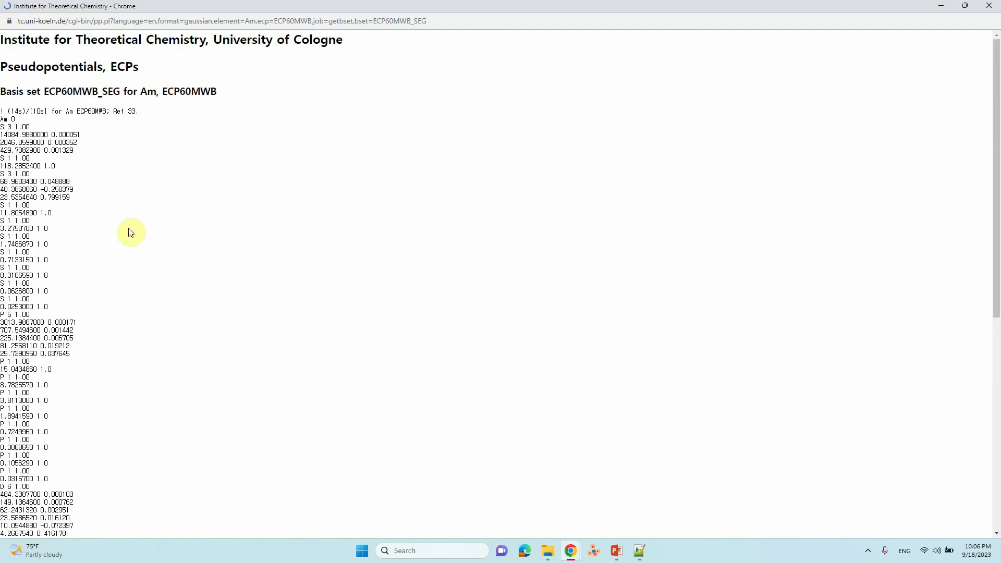
key("ctrl+plus")
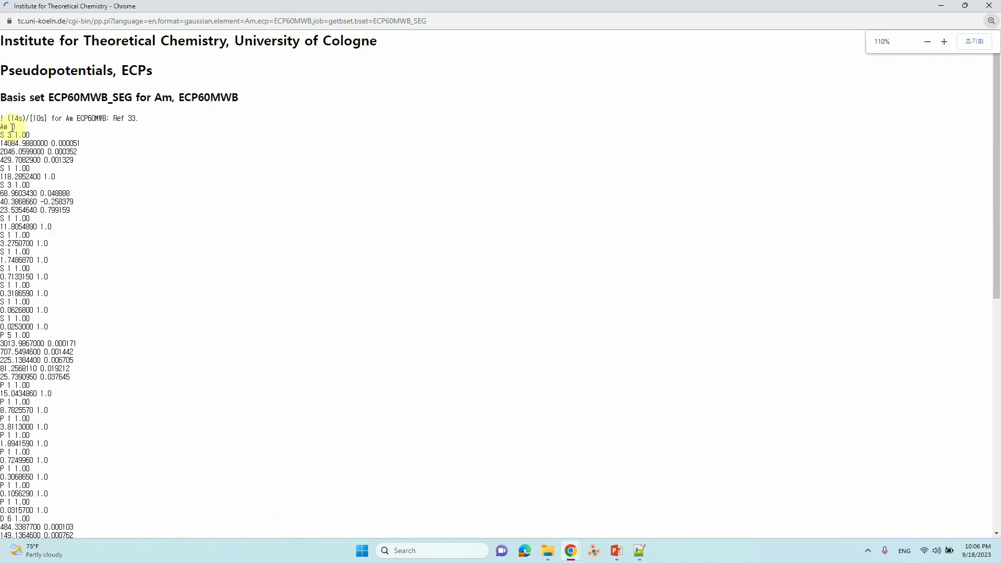
left_click_drag(2, 126, 64, 358)
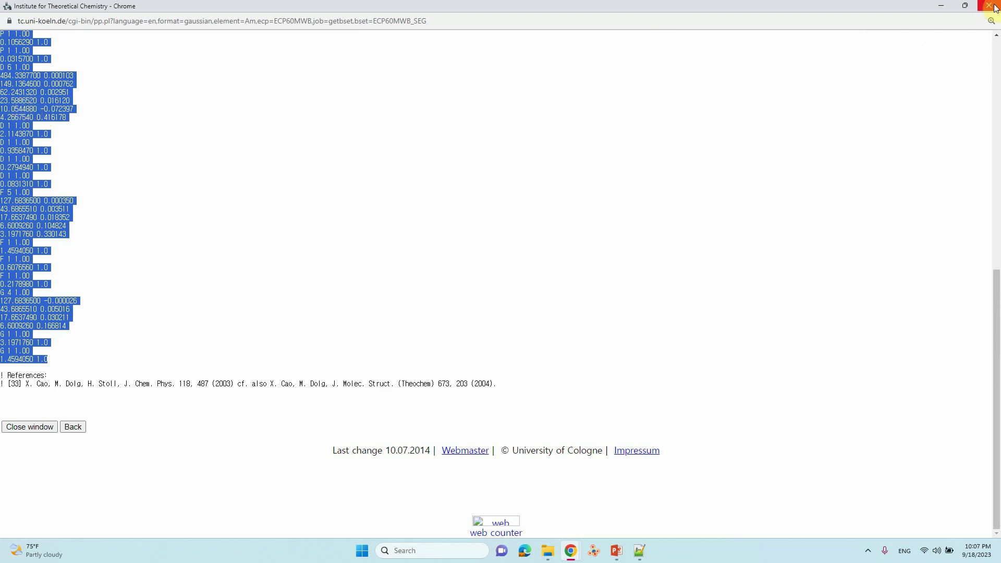
left_click(947, 7)
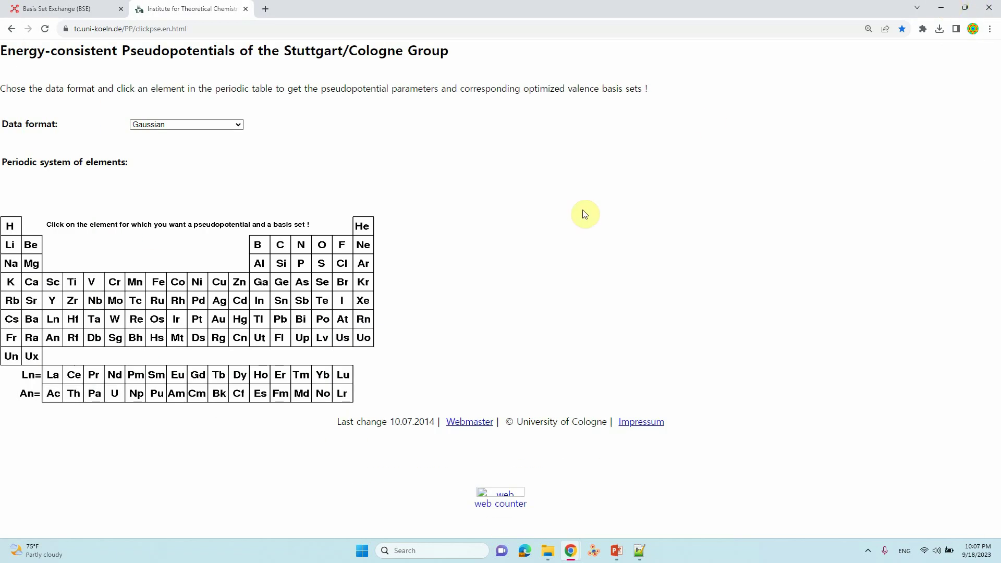
left_click(180, 377)
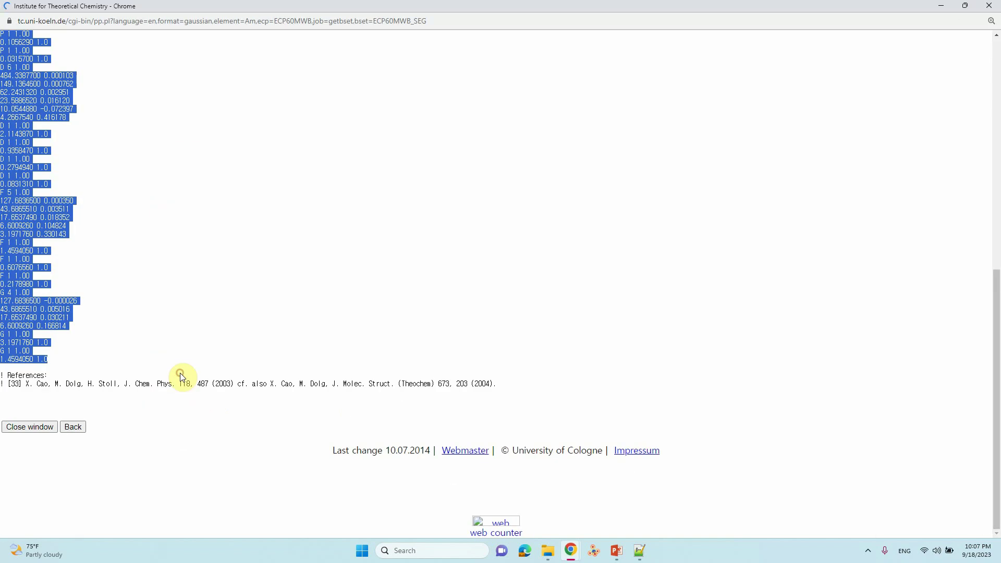
left_click(990, 6)
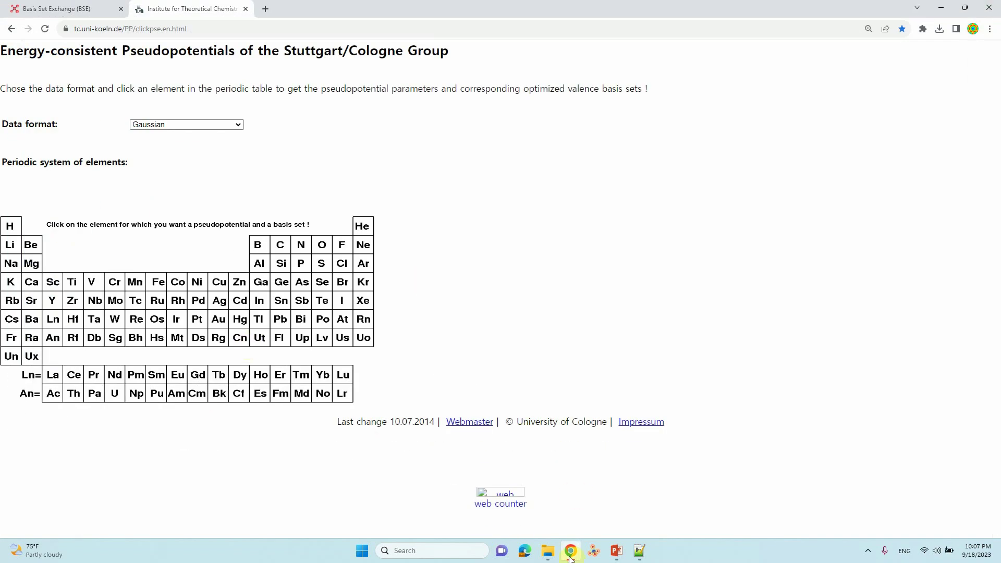
Bring up the Gaussian-format ECP28MWB pseudopotential for Eu and select its parameter block.
left_click(177, 377)
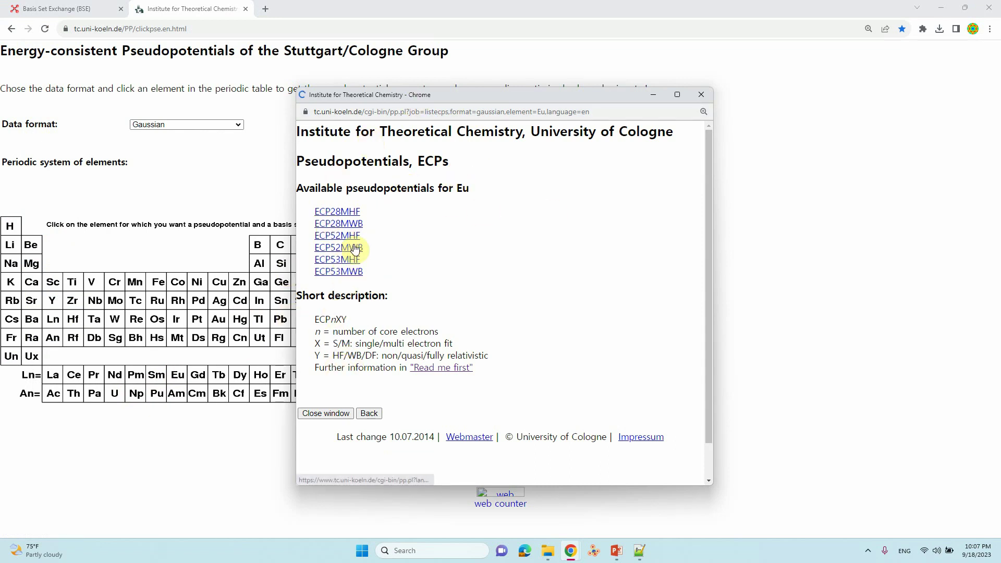
left_click(346, 226)
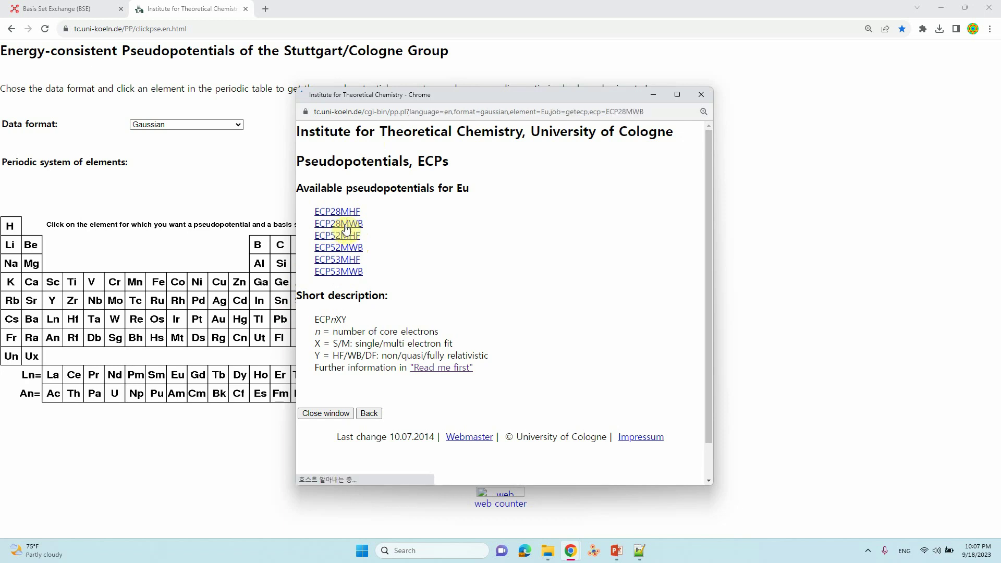
left_click_drag(297, 218, 378, 379)
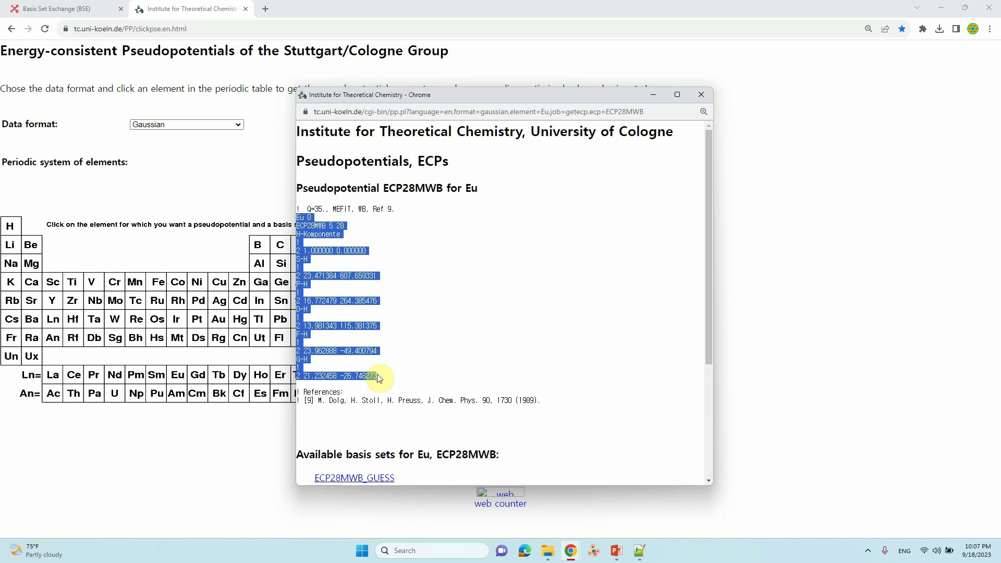
Copy the selected Eu ECP28MWB parameters and bring the ECP28MWB_GUESS, ANO and SEG basis links into view.
right_click(378, 377)
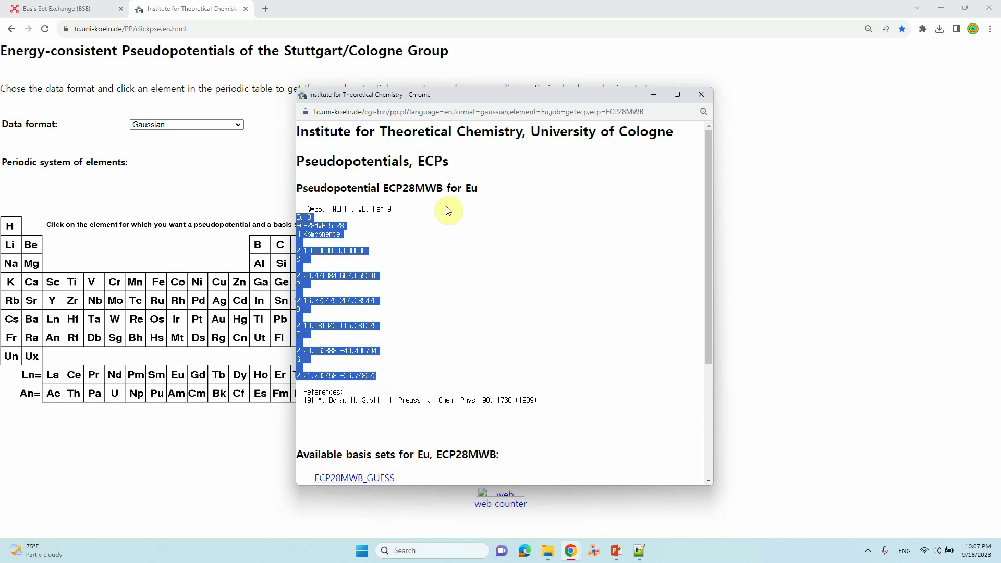
scroll(412, 339, "down", 3)
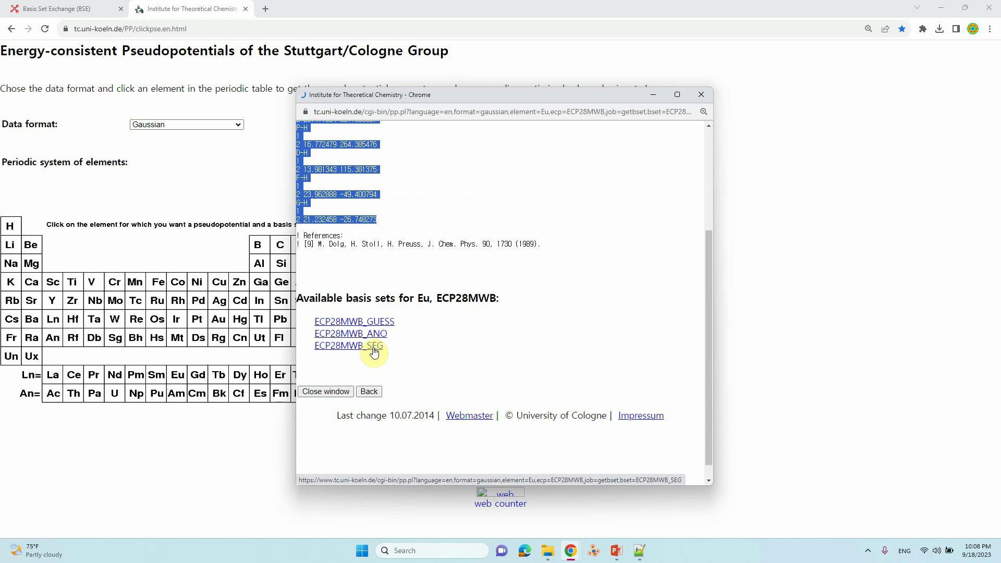
Select all the Eu ECP28MWB_SEG basis set data, close its window, and minimize Chrome.
left_click_drag(304, 218, 394, 347)
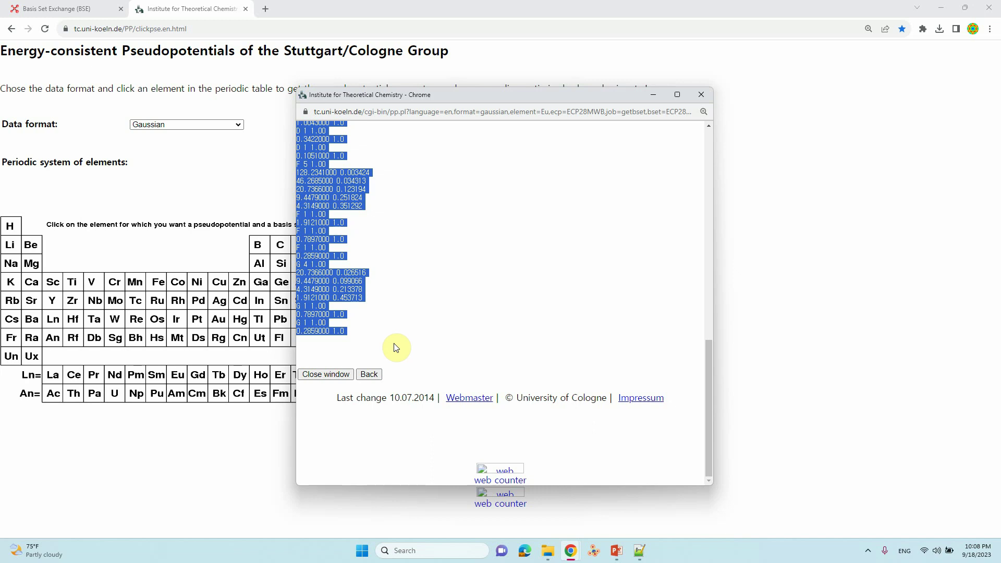
scroll(681, 190, "up", 10)
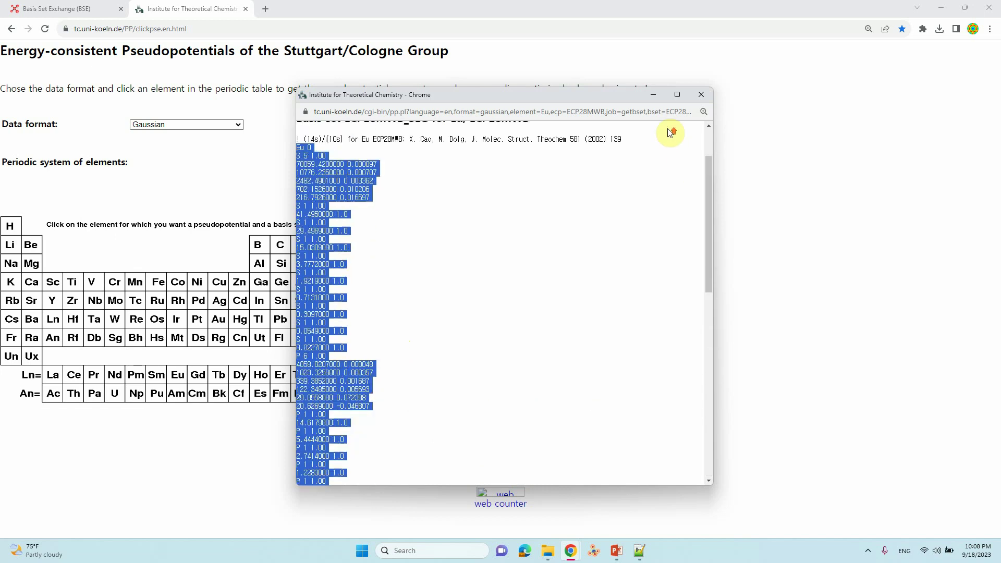
left_click(700, 96)
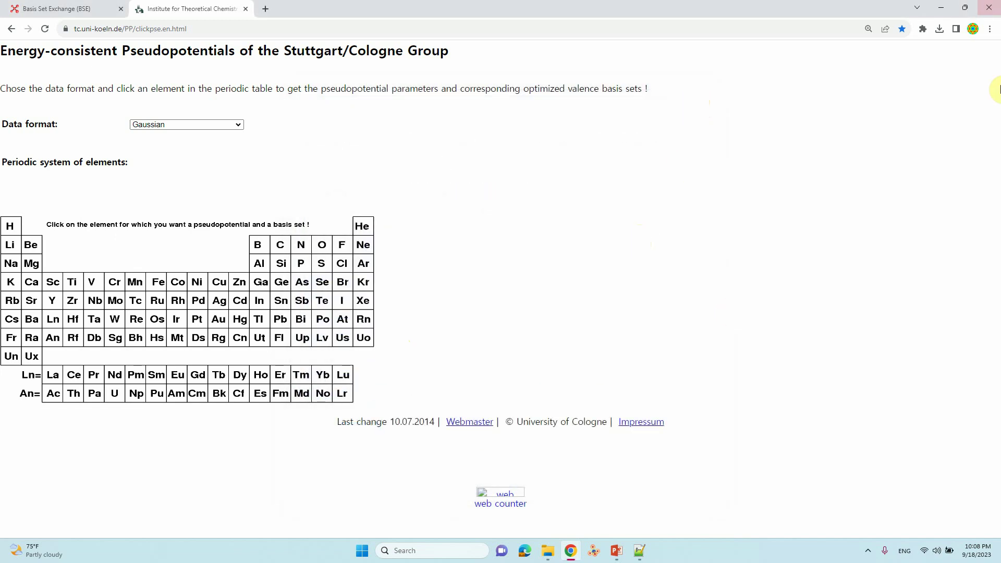
left_click(941, 8)
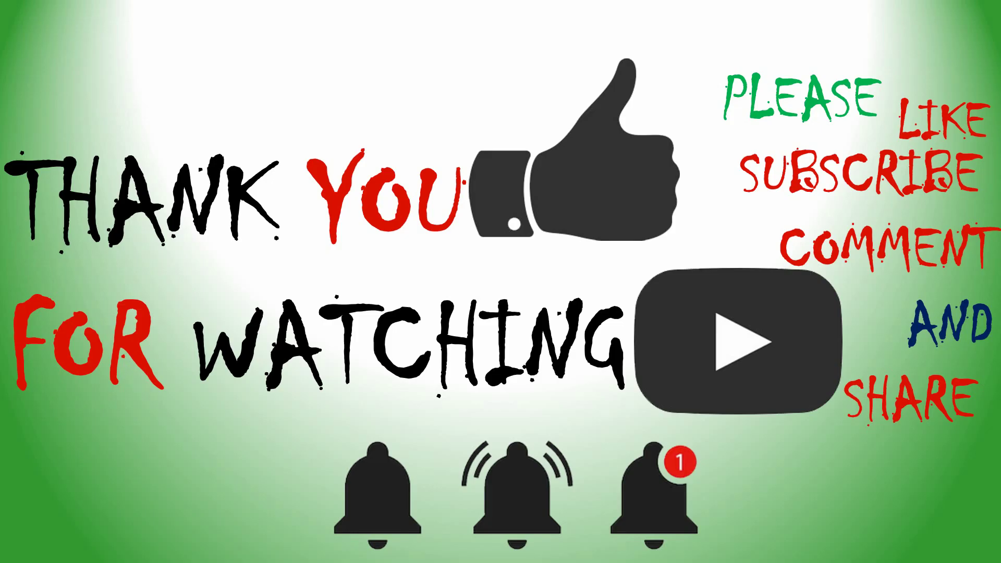